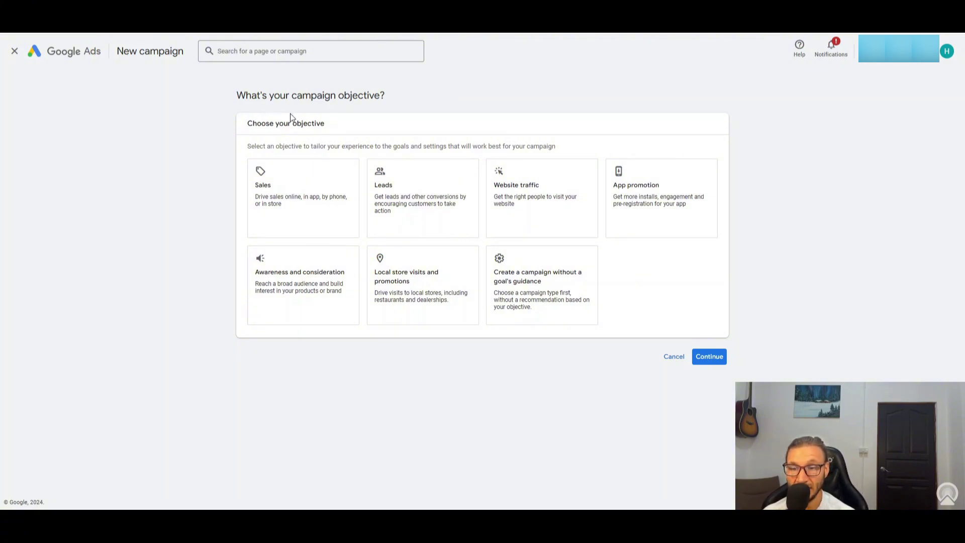
Step: Choose to create the campaign without a goal's guidance and select Search as the campaign type
{"action": "left_click", "coordinate": [571, 297]}
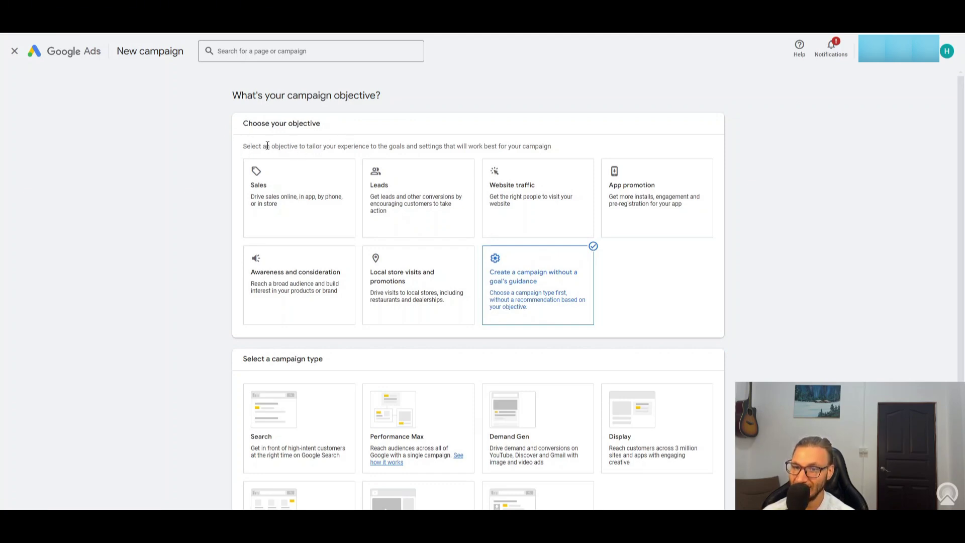
{"action": "left_click_drag", "start_coordinate": [314, 147], "coordinate": [687, 154]}
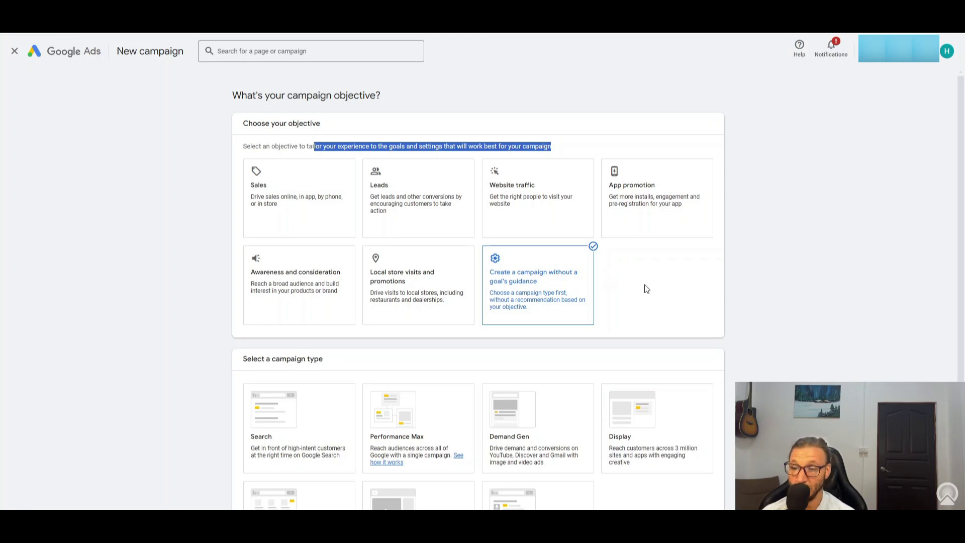
{"action": "scroll", "coordinate": [711, 286], "scroll_direction": "down", "scroll_amount": 1}
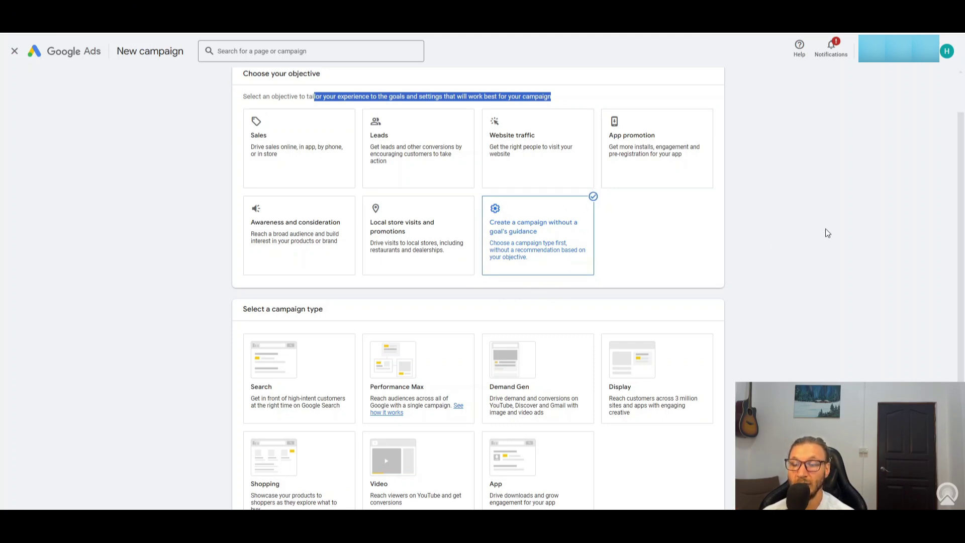
{"action": "scroll", "coordinate": [827, 233], "scroll_direction": "down", "scroll_amount": 1}
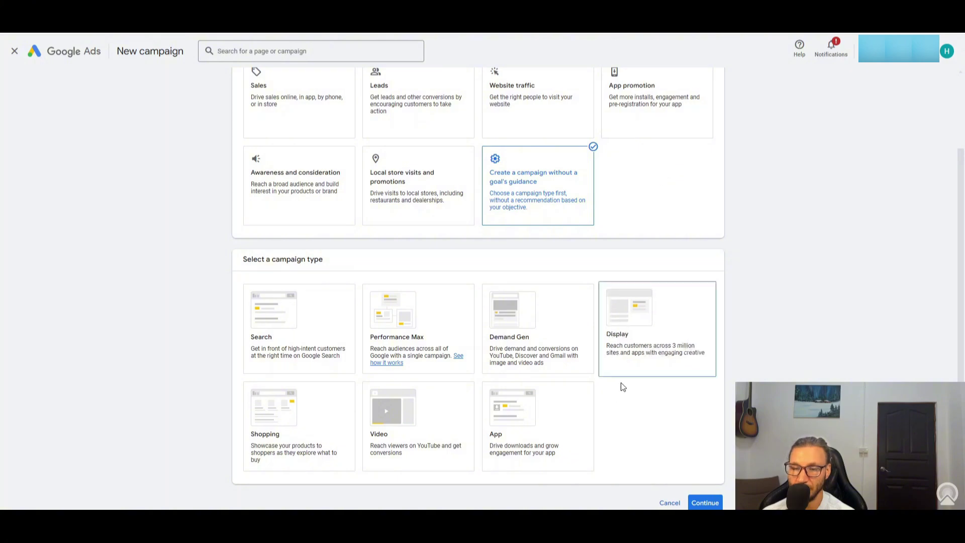
{"action": "left_click", "coordinate": [306, 333]}
{"action": "scroll", "coordinate": [642, 185], "scroll_direction": "down", "scroll_amount": 3}
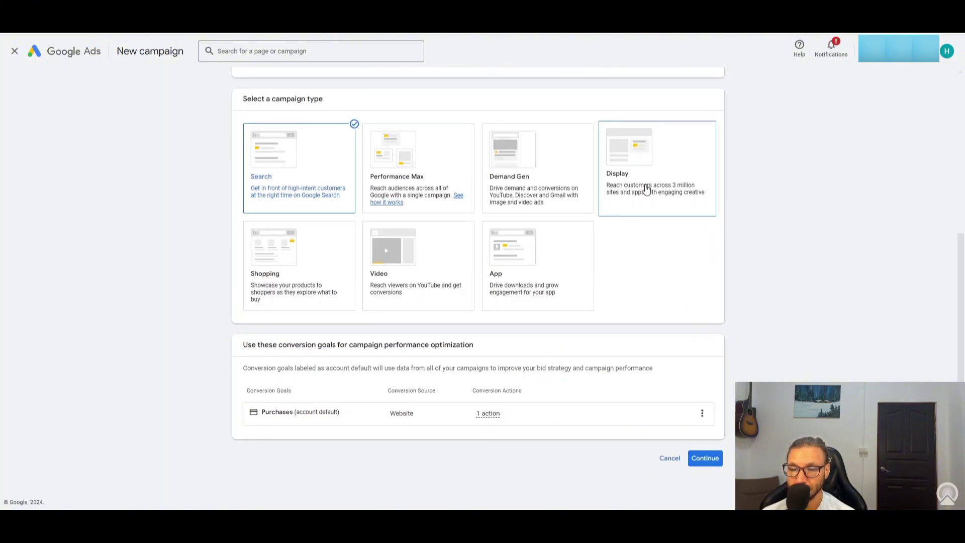
{"action": "left_click_drag", "start_coordinate": [261, 414], "coordinate": [293, 417]}
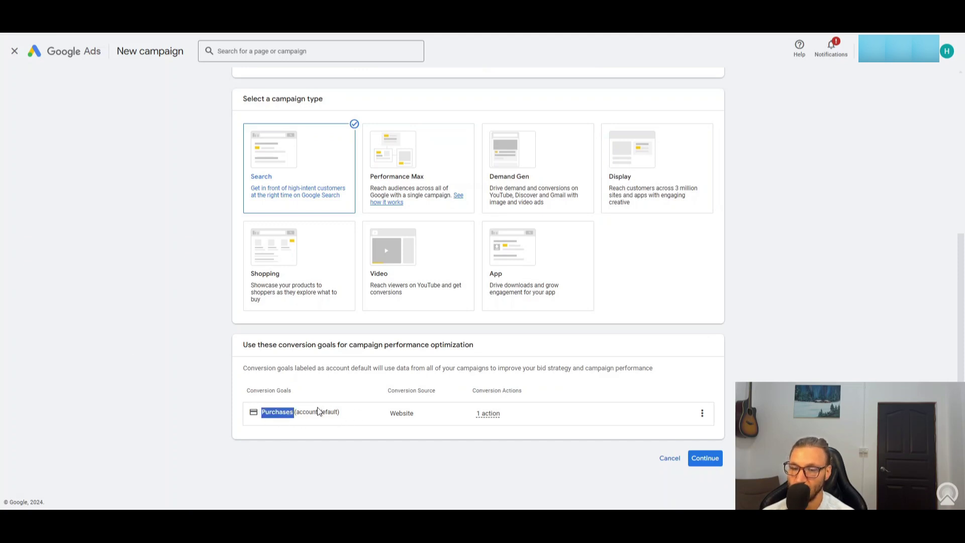
{"action": "scroll", "coordinate": [301, 402], "scroll_direction": "down", "scroll_amount": 2}
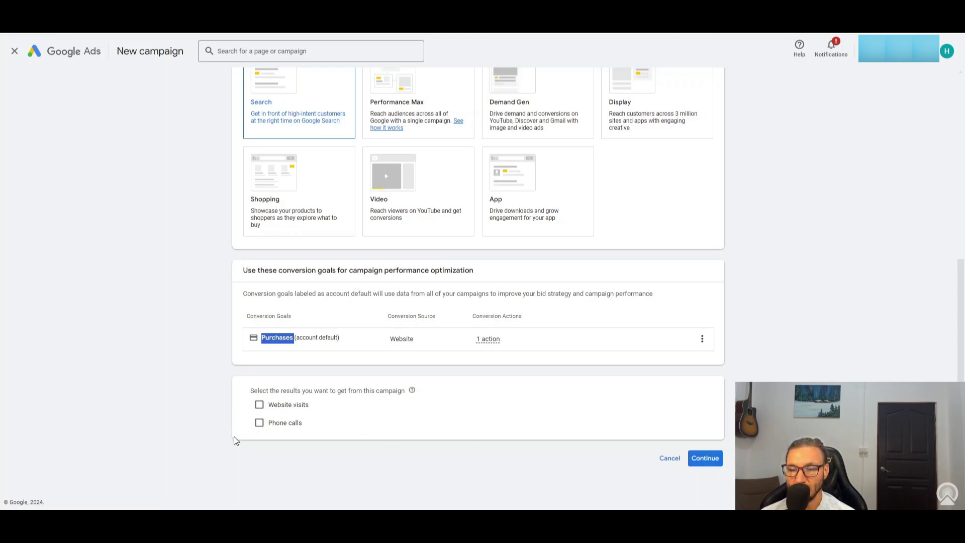
{"action": "left_click", "coordinate": [260, 405]}
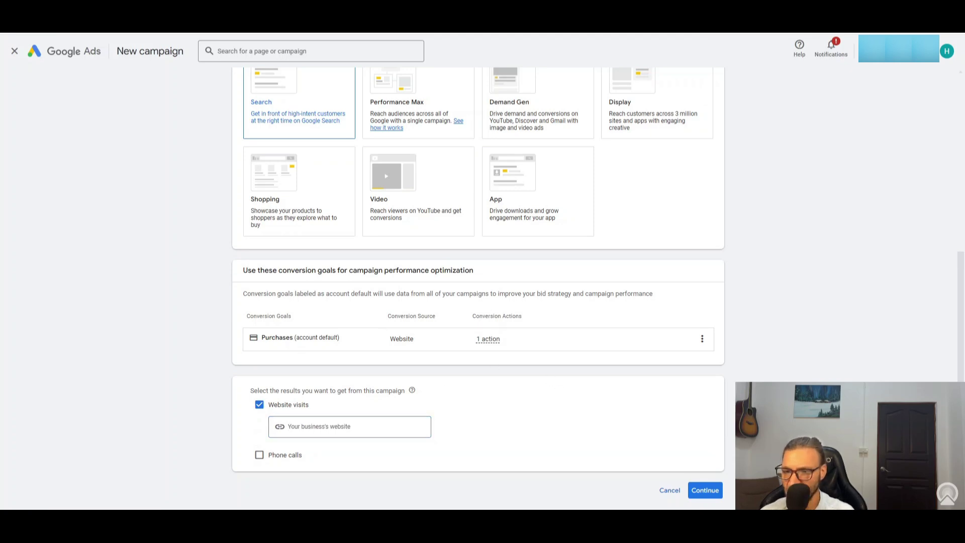
{"action": "left_click", "coordinate": [309, 426]}
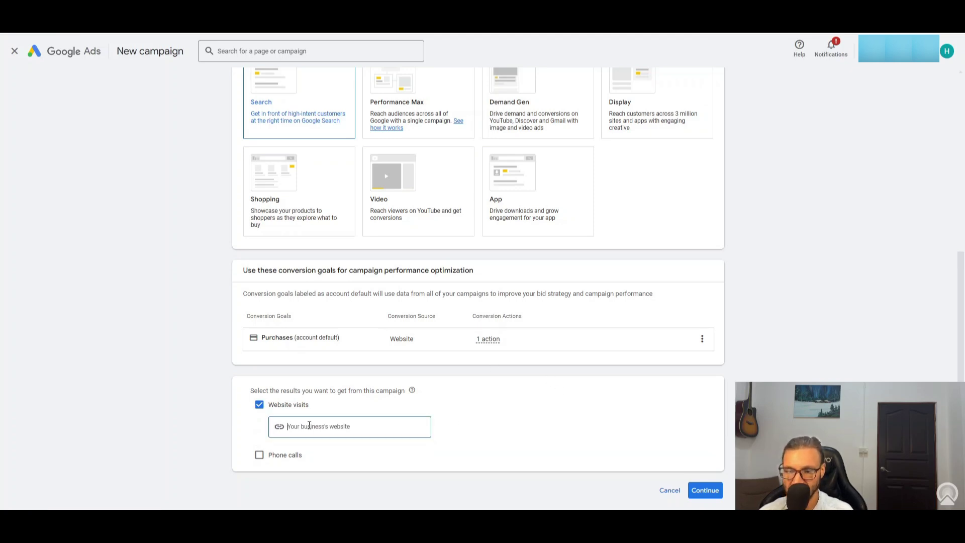
{"action": "type", "text": "ecoess"}
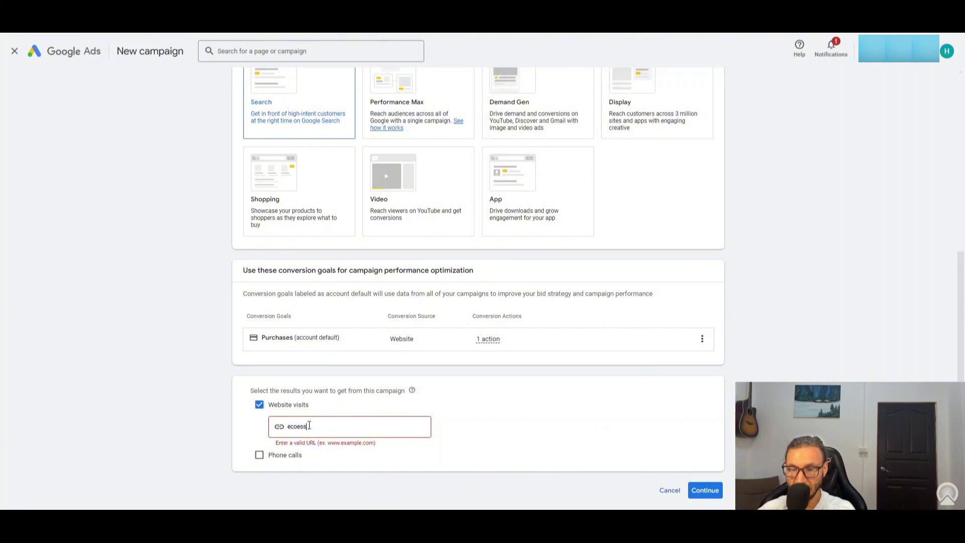
{"action": "type", "text": "enti"}
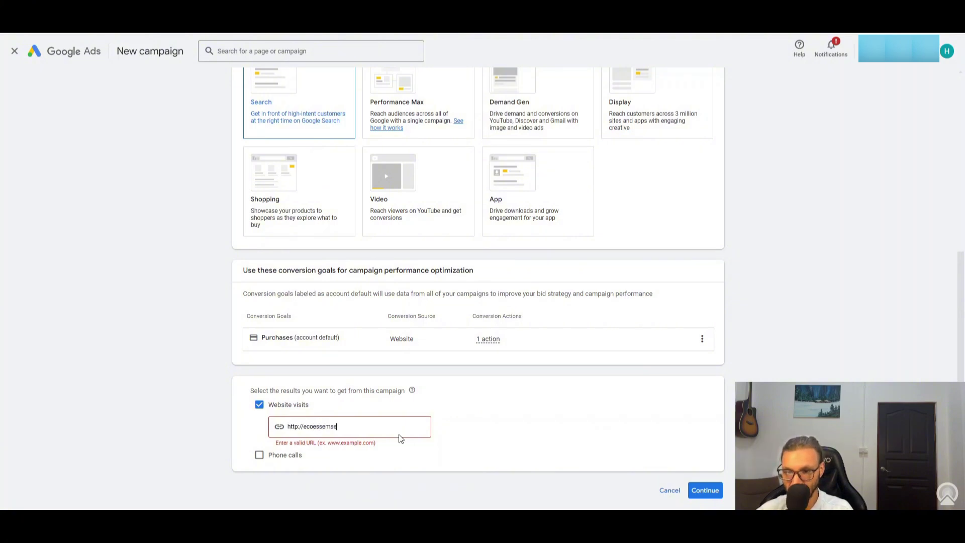
{"action": "key", "text": "BackSpace"}
{"action": "key", "text": "BackSpace"}
{"action": "key", "text": "BackSpace"}
{"action": "key", "text": "BackSpace"}
{"action": "key", "text": "BackSpace"}
{"action": "key", "text": "BackSpace"}
{"action": "key", "text": "BackSpace"}
{"action": "key", "text": "BackSpace"}
{"action": "key", "text": "BackSpace"}
{"action": "key", "text": "BackSpace"}
{"action": "type", "text": "EcoEssence"}
{"action": "type", "text": ".com"}
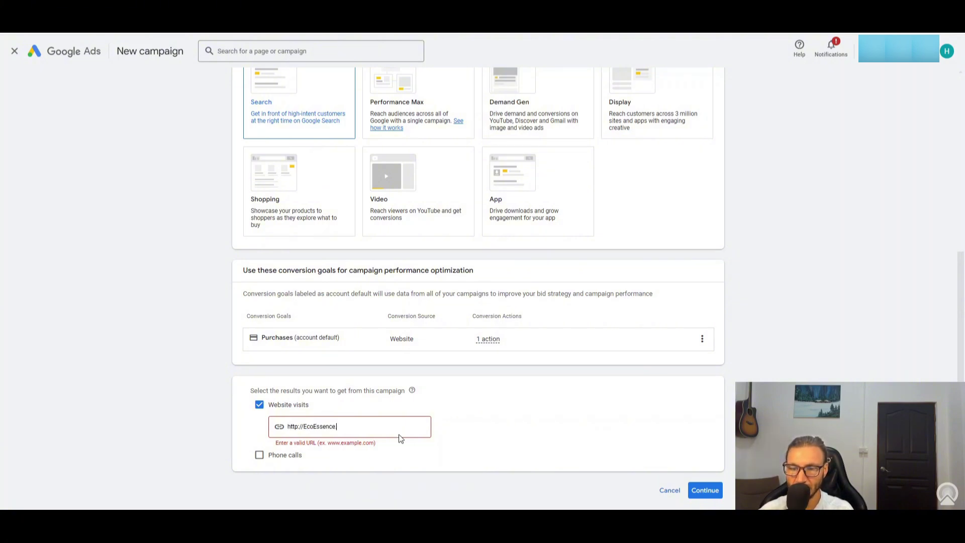
{"action": "left_click", "coordinate": [705, 490]}
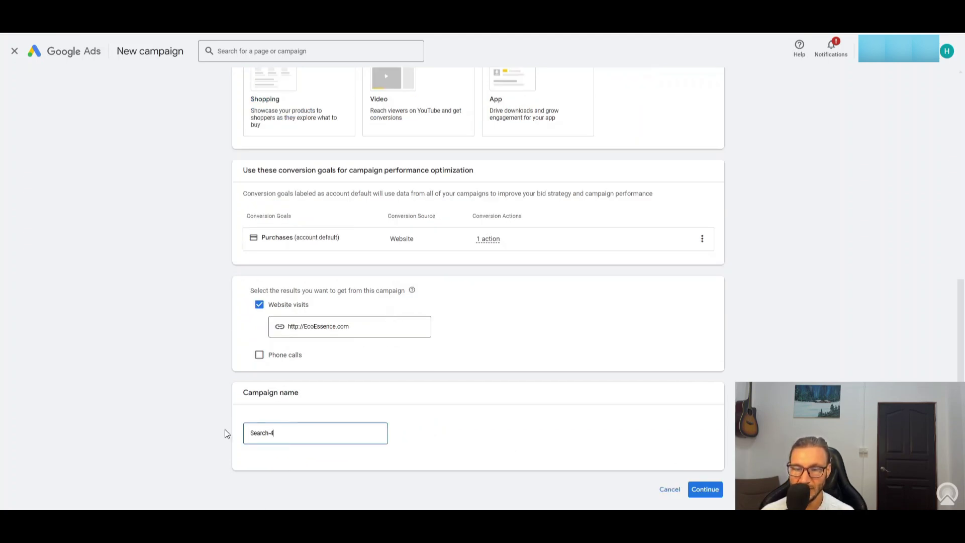
Step: Name the campaign "Brand Search - US -" and continue to the bidding settings
{"action": "left_click_drag", "start_coordinate": [291, 430], "coordinate": [244, 432]}
{"action": "type", "text": "Brand Search - "}
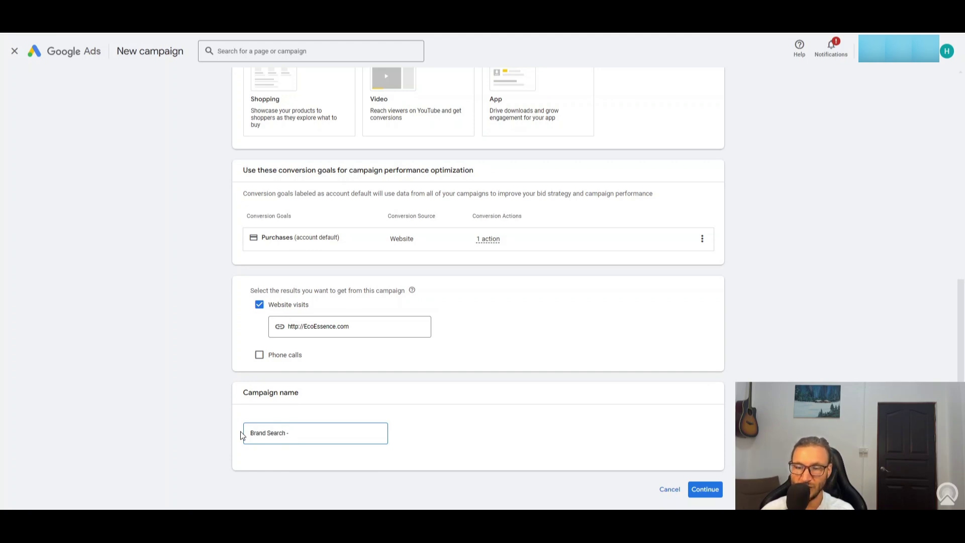
{"action": "type", "text": "Global"}
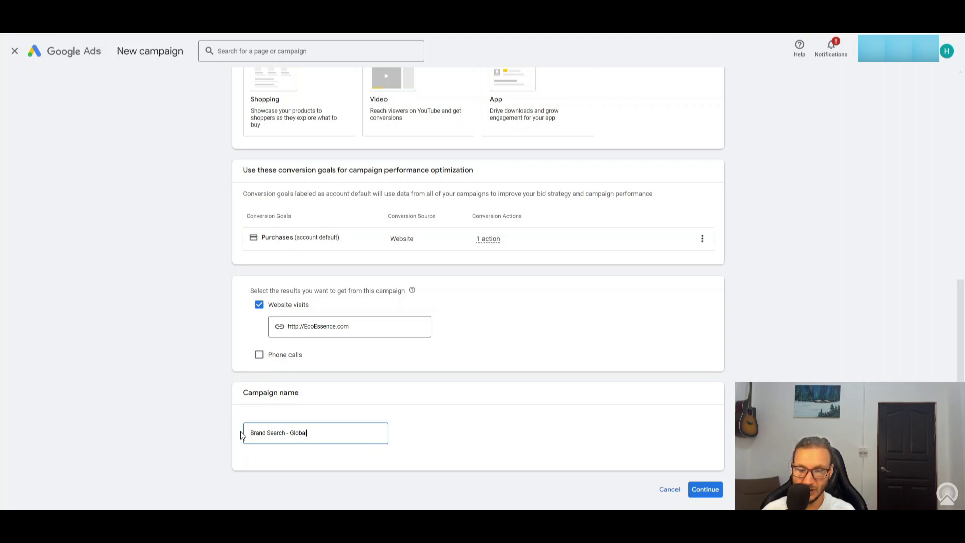
{"action": "key", "text": "BackSpace"}
{"action": "key", "text": "BackSpace"}
{"action": "key", "text": "BackSpace"}
{"action": "key", "text": "BackSpace"}
{"action": "key", "text": "BackSpace"}
{"action": "key", "text": "BackSpace"}
{"action": "type", "text": "US -"}
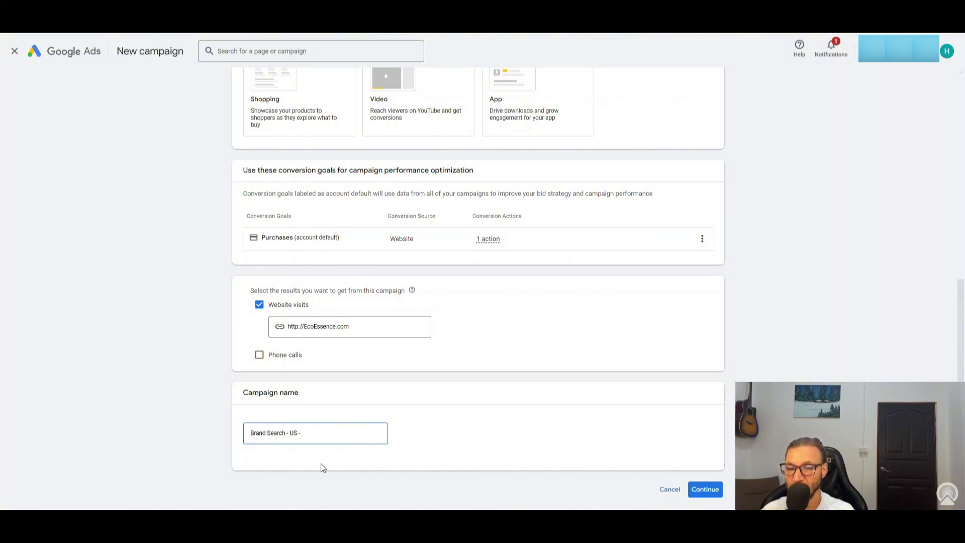
{"action": "left_click", "coordinate": [704, 489]}
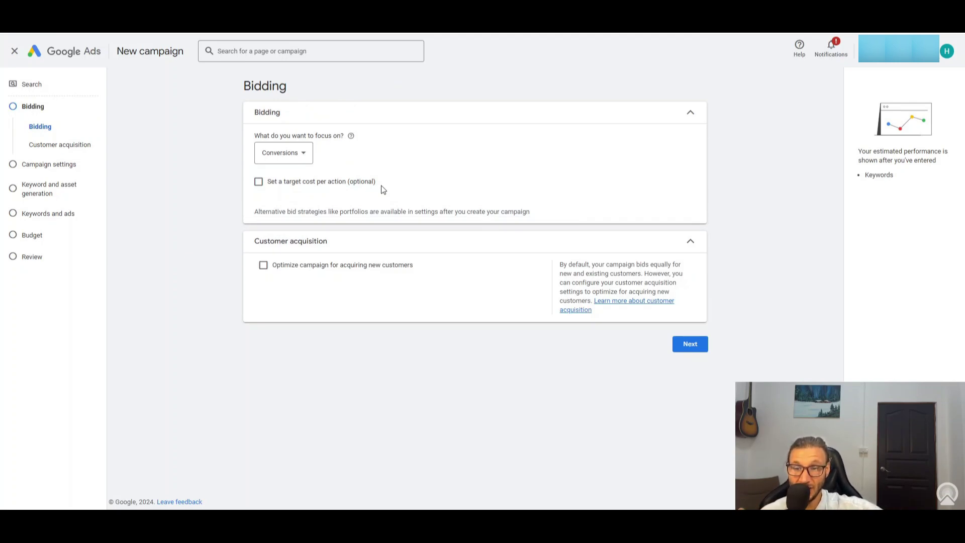
Step: Focus the bidding on Impression share, with ads appearing at the absolute top of the results page
{"action": "left_click", "coordinate": [304, 152]}
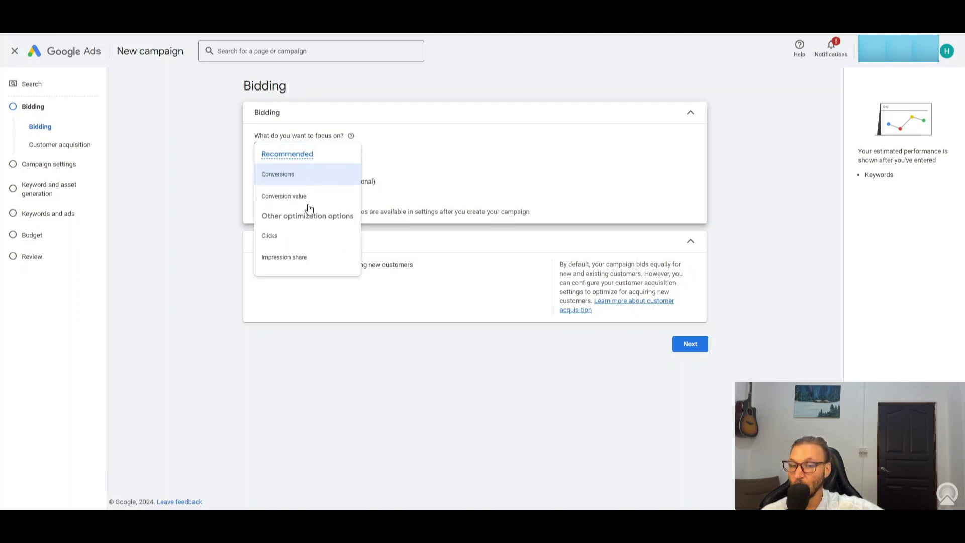
{"action": "left_click", "coordinate": [316, 262]}
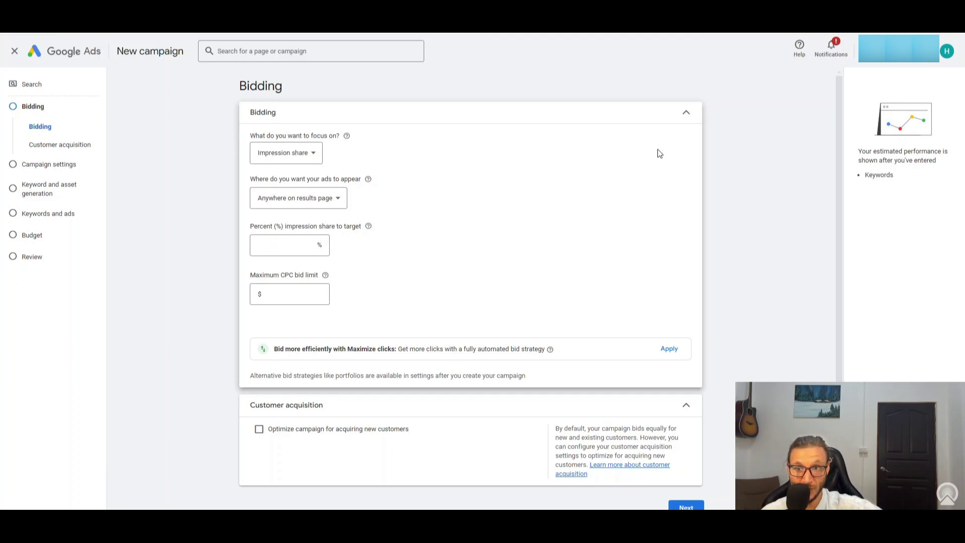
{"action": "left_click", "coordinate": [324, 198]}
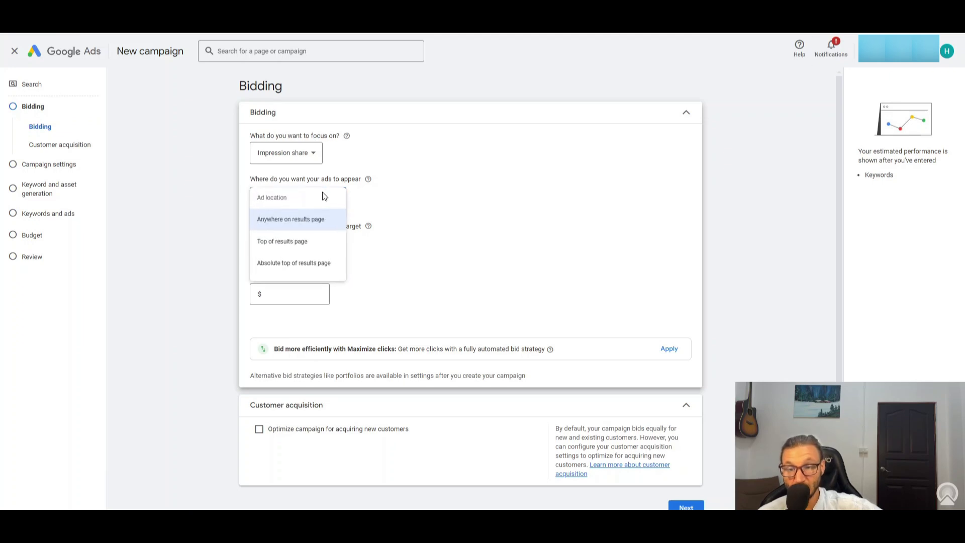
{"action": "left_click", "coordinate": [316, 263]}
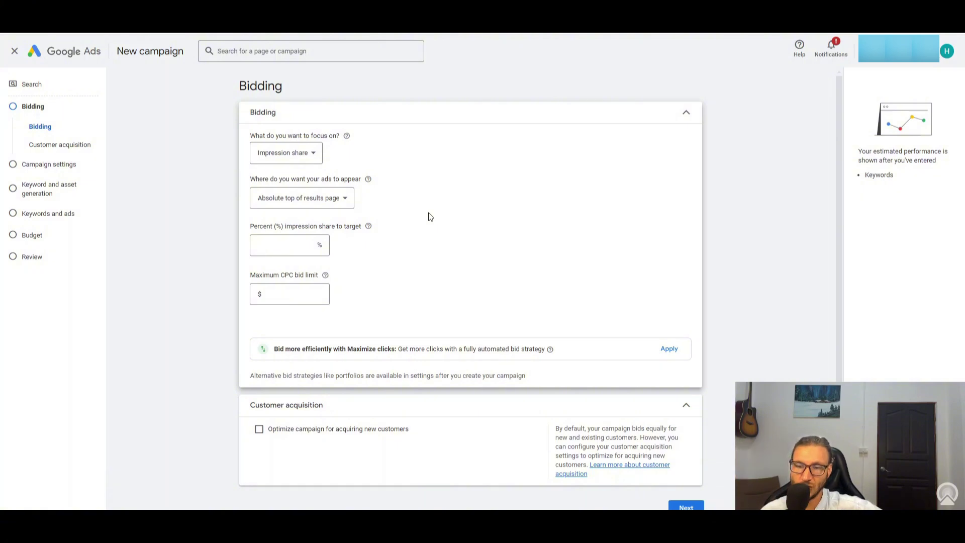
Step: Set the impression share target to 100% and the maximum CPC bid limit to $2, and continue to the campaign settings
{"action": "left_click", "coordinate": [295, 241]}
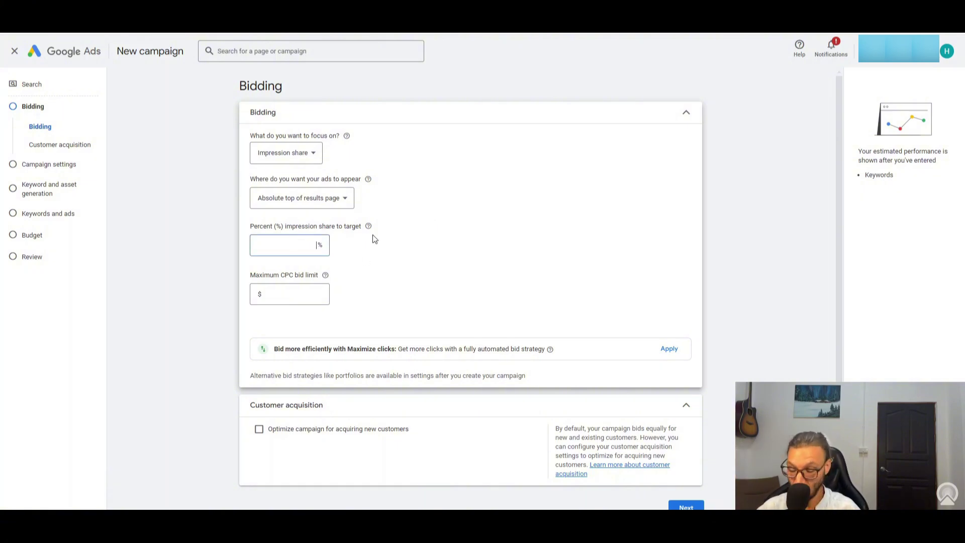
{"action": "type", "text": "1000"}
{"action": "key", "text": "BackSpace"}
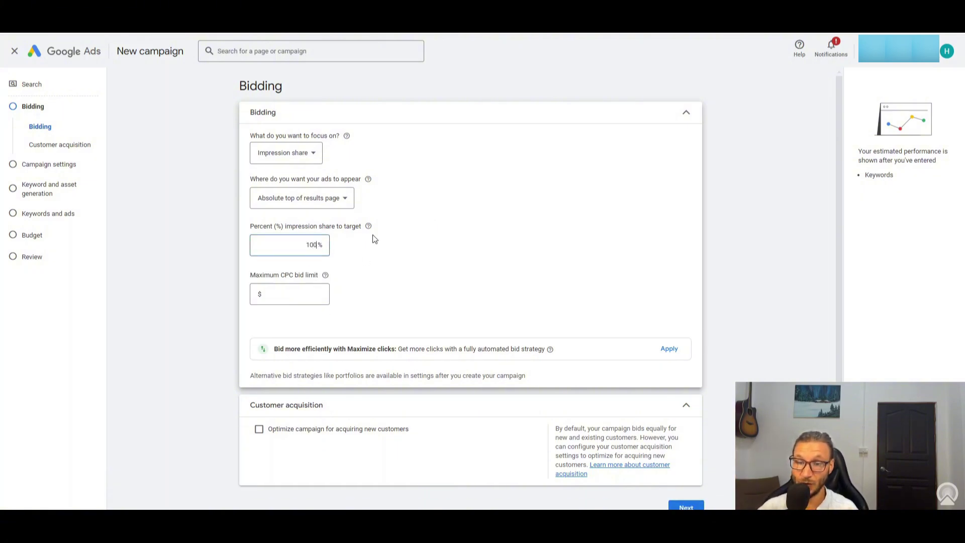
{"action": "left_click", "coordinate": [407, 289]}
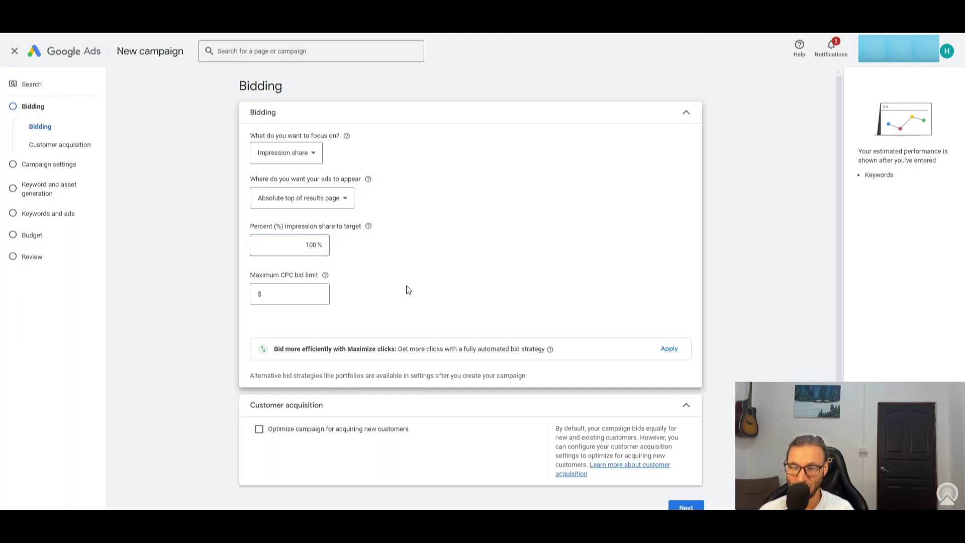
{"action": "left_click", "coordinate": [286, 295]}
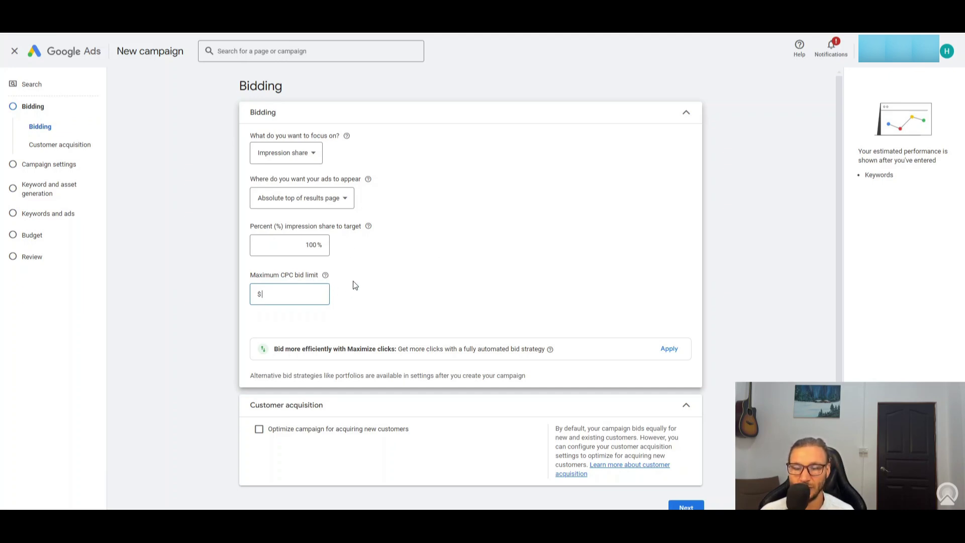
{"action": "type", "text": "2"}
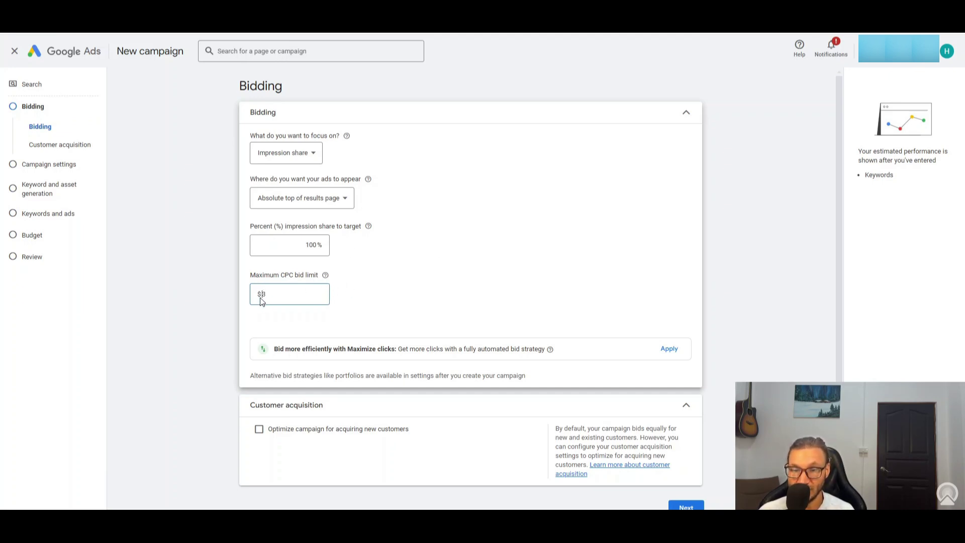
{"action": "left_click", "coordinate": [655, 283]}
{"action": "scroll", "coordinate": [588, 263], "scroll_direction": "down", "scroll_amount": 1}
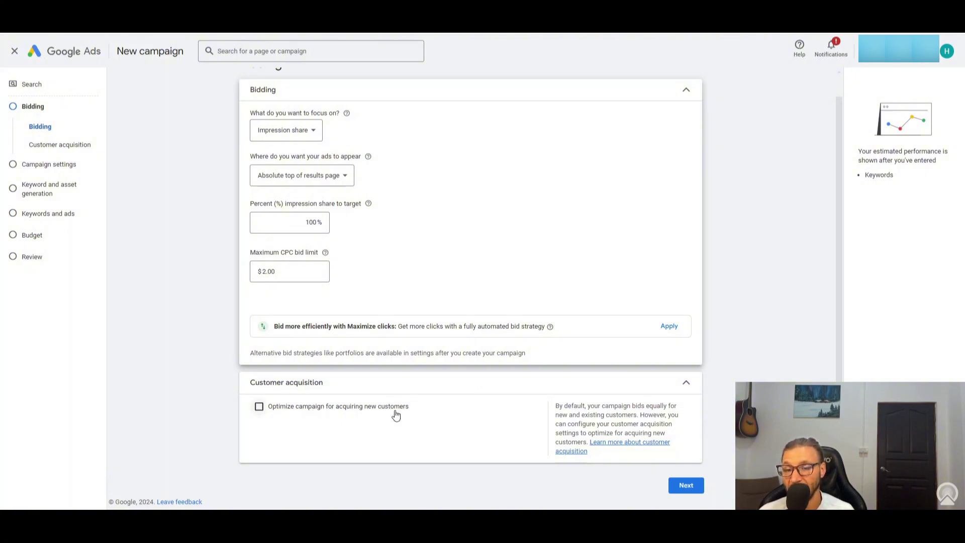
{"action": "left_click", "coordinate": [686, 486]}
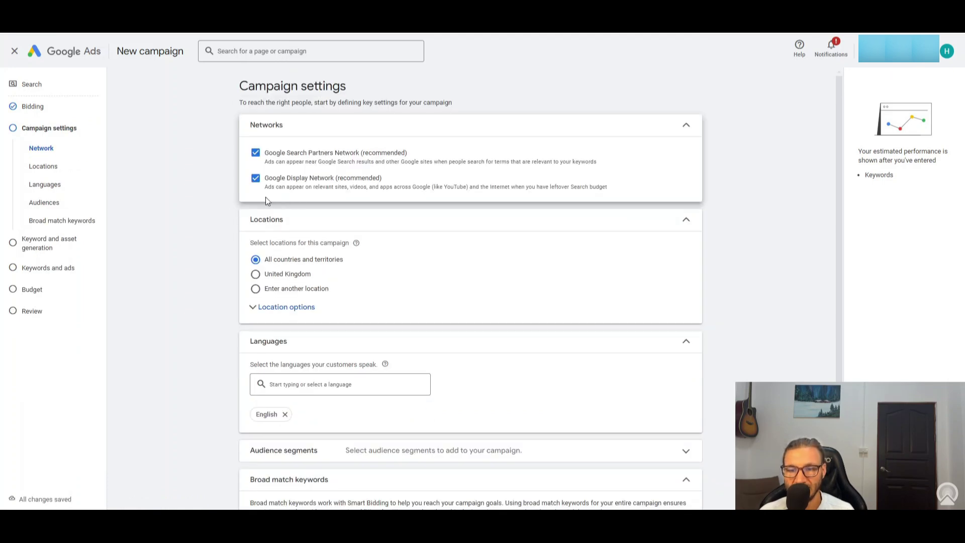
Step: Exclude the Google Search Partners Network and the Google Display Network from the campaign
{"action": "left_click", "coordinate": [255, 153]}
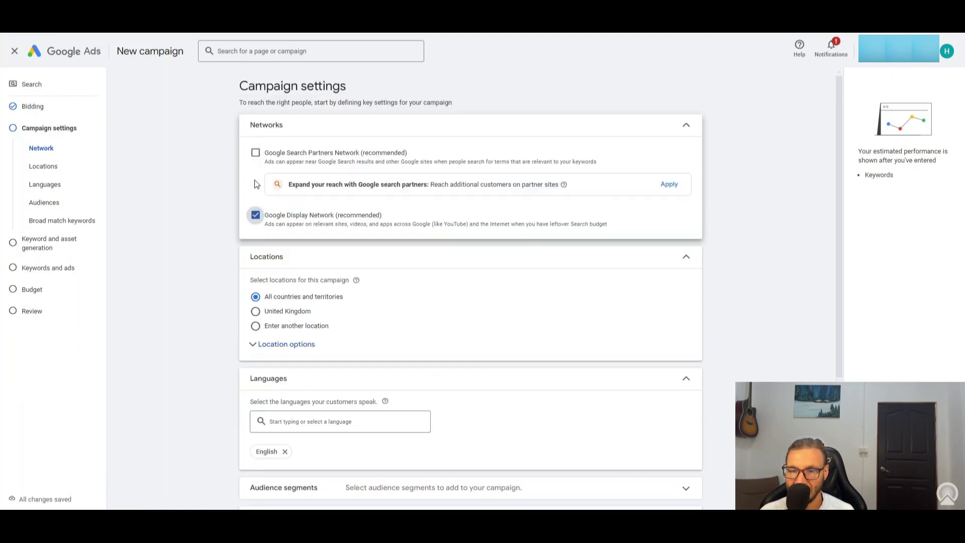
{"action": "left_click", "coordinate": [256, 215]}
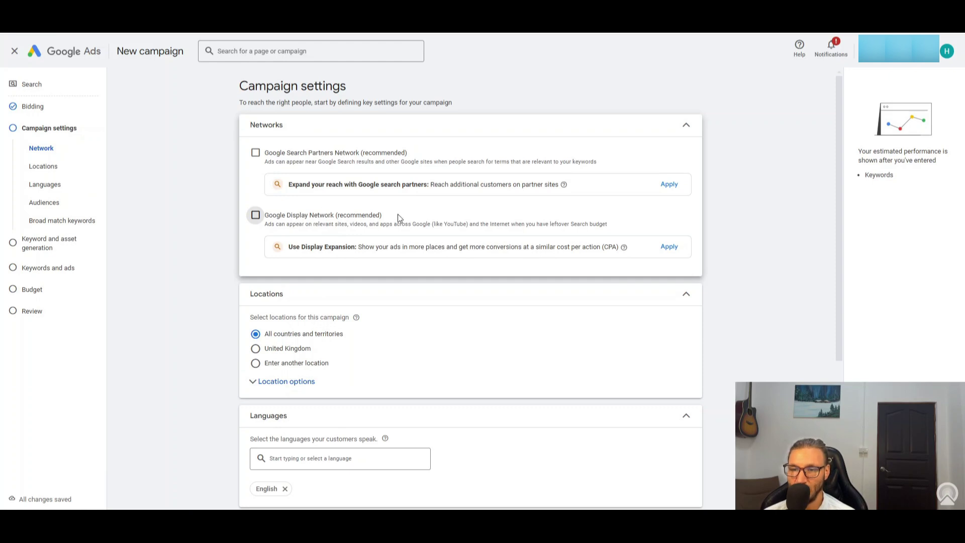
{"action": "left_click_drag", "start_coordinate": [441, 227], "coordinate": [265, 225]}
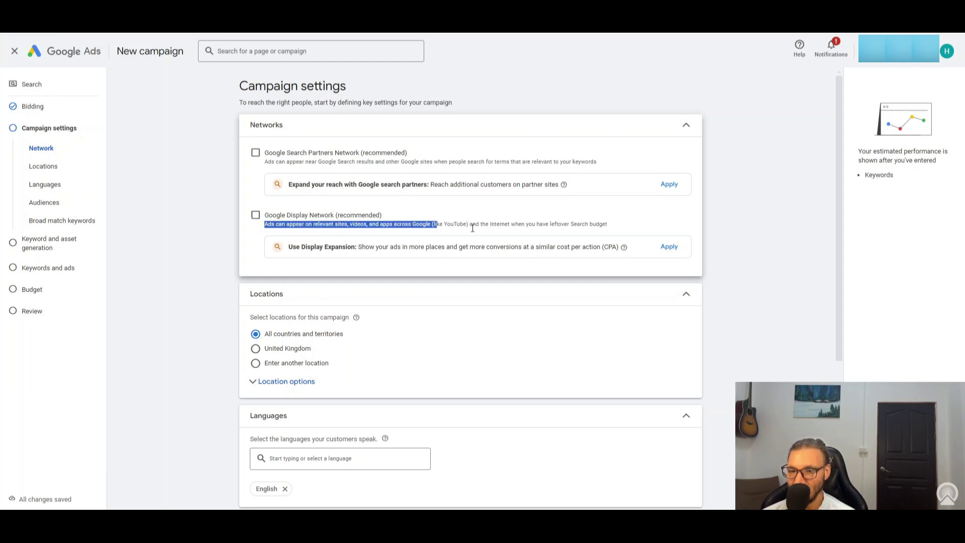
{"action": "left_click", "coordinate": [460, 224]}
{"action": "left_click_drag", "start_coordinate": [460, 224], "coordinate": [441, 228]}
{"action": "left_click", "coordinate": [442, 228]}
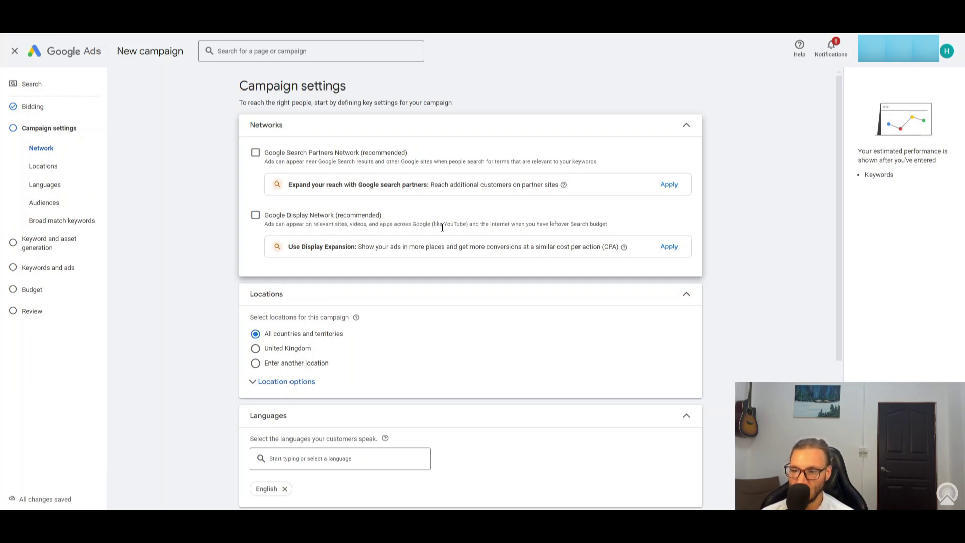
{"action": "triple_click", "coordinate": [442, 227]}
{"action": "left_click", "coordinate": [442, 227]}
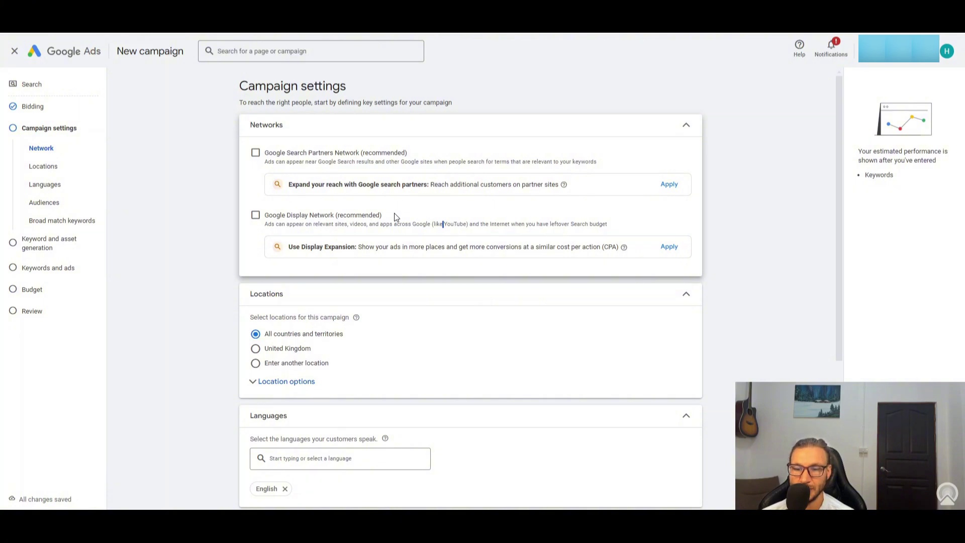
Step: Set the campaign's target location to United Kingdom
{"action": "scroll", "coordinate": [279, 253], "scroll_direction": "down", "scroll_amount": 2}
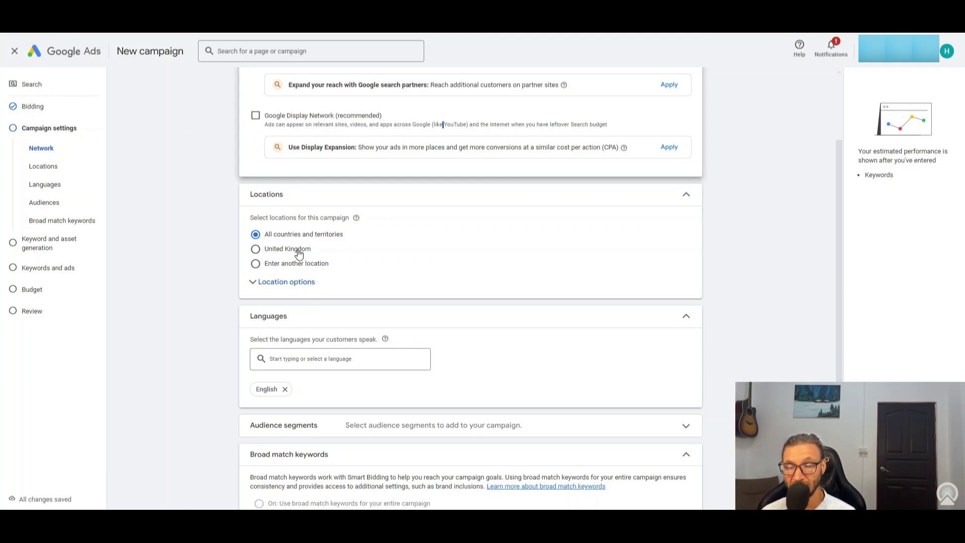
{"action": "left_click", "coordinate": [299, 251]}
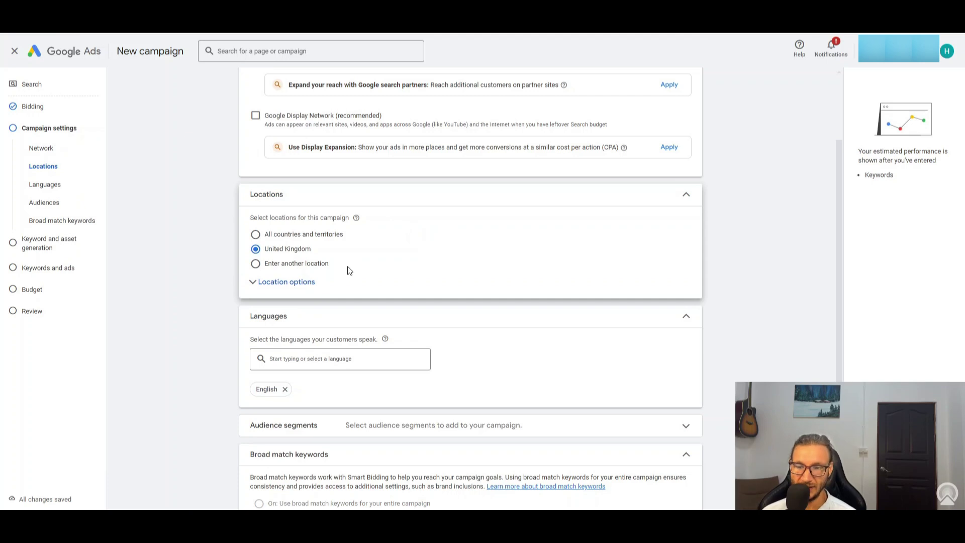
Step: Open the campaign's audience segments, additional settings and ad rotation options, and continue to keyword and asset generation
{"action": "scroll", "coordinate": [350, 271], "scroll_direction": "down", "scroll_amount": 2}
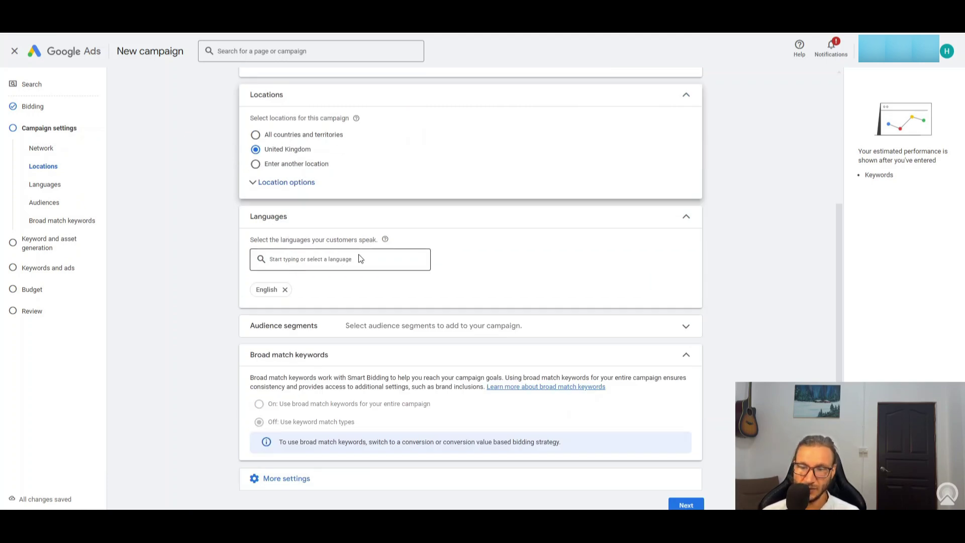
{"action": "scroll", "coordinate": [361, 258], "scroll_direction": "down", "scroll_amount": 1}
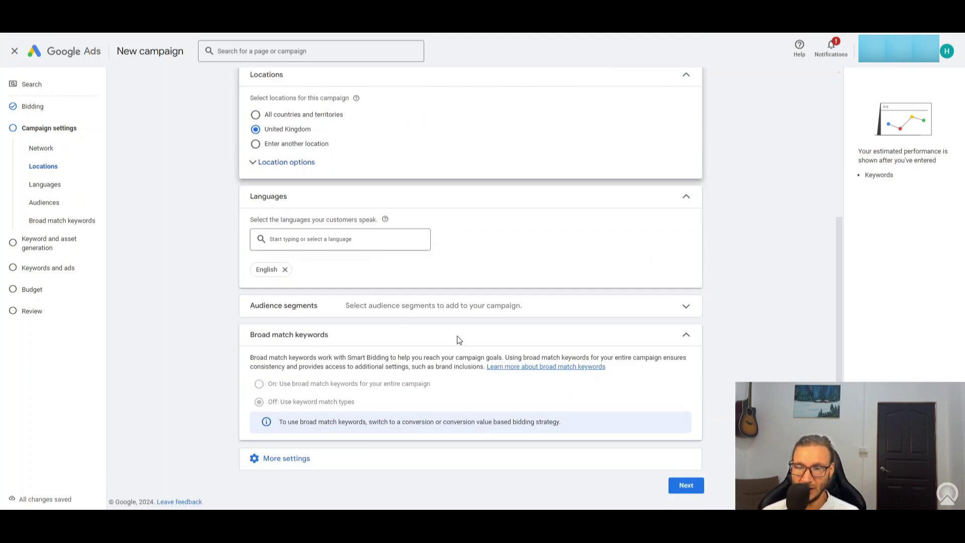
{"action": "left_click", "coordinate": [438, 307]}
{"action": "scroll", "coordinate": [460, 259], "scroll_direction": "down", "scroll_amount": 5}
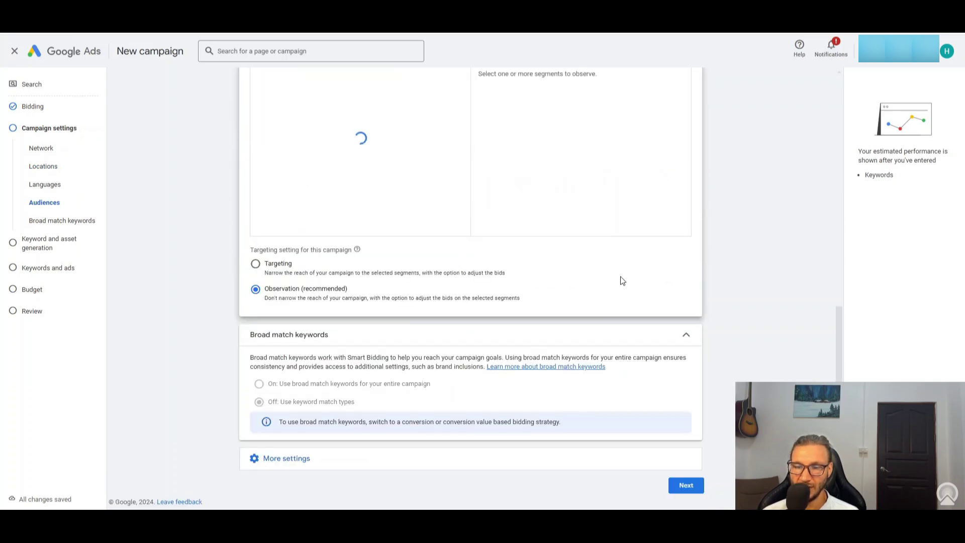
{"action": "left_click", "coordinate": [347, 460]}
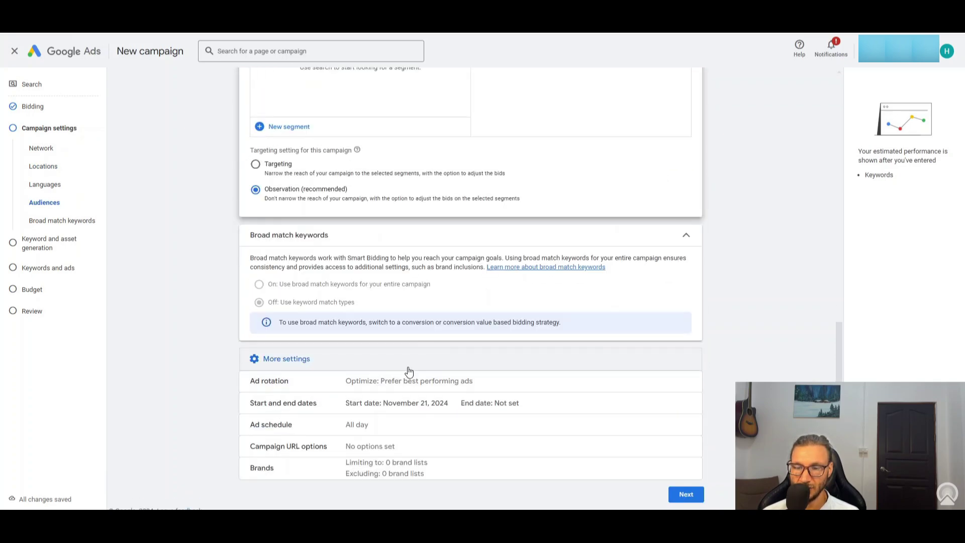
{"action": "scroll", "coordinate": [453, 337], "scroll_direction": "down", "scroll_amount": 1}
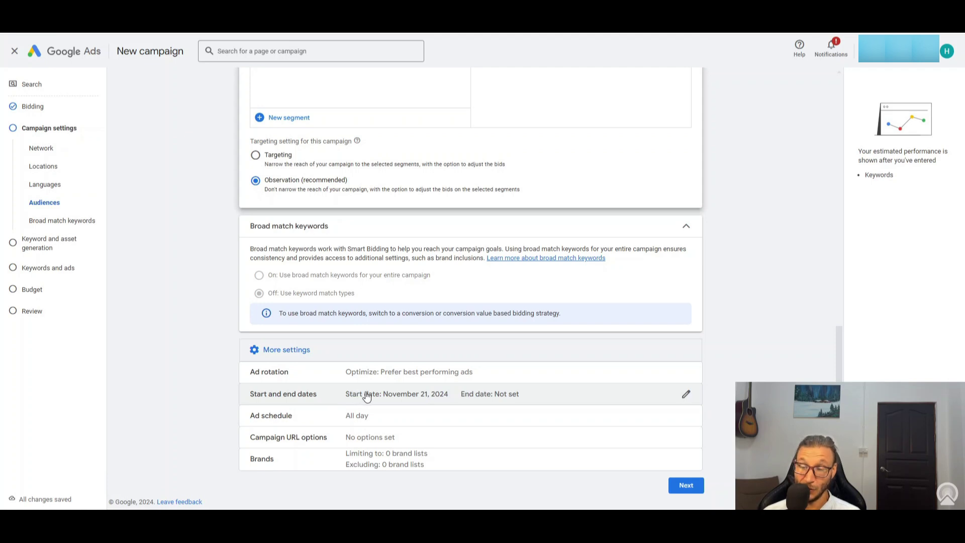
{"action": "left_click", "coordinate": [484, 372]}
{"action": "left_click", "coordinate": [701, 495]}
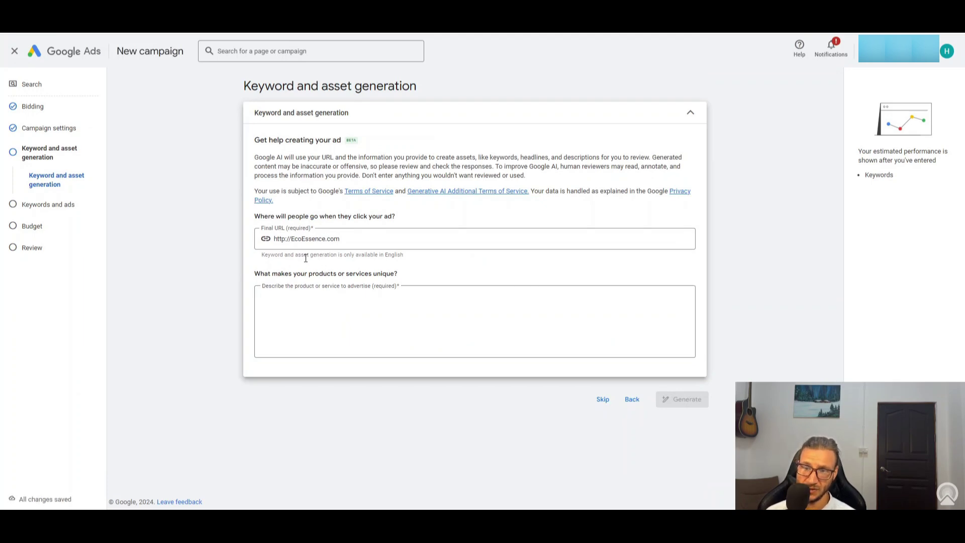
Step: Copy the brand name from the final URL and list EcoEssence and Eco Essence on separate lines of the product description
{"action": "left_click", "coordinate": [293, 240]}
{"action": "left_click_drag", "start_coordinate": [294, 240], "coordinate": [325, 239]}
{"action": "key", "text": "ctrl+c"}
{"action": "left_click", "coordinate": [291, 238]}
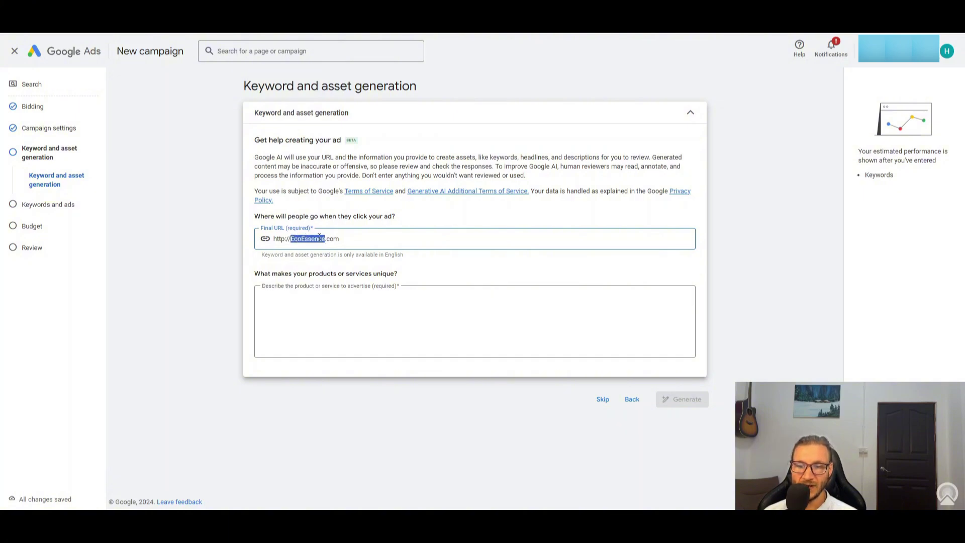
{"action": "left_click", "coordinate": [329, 298]}
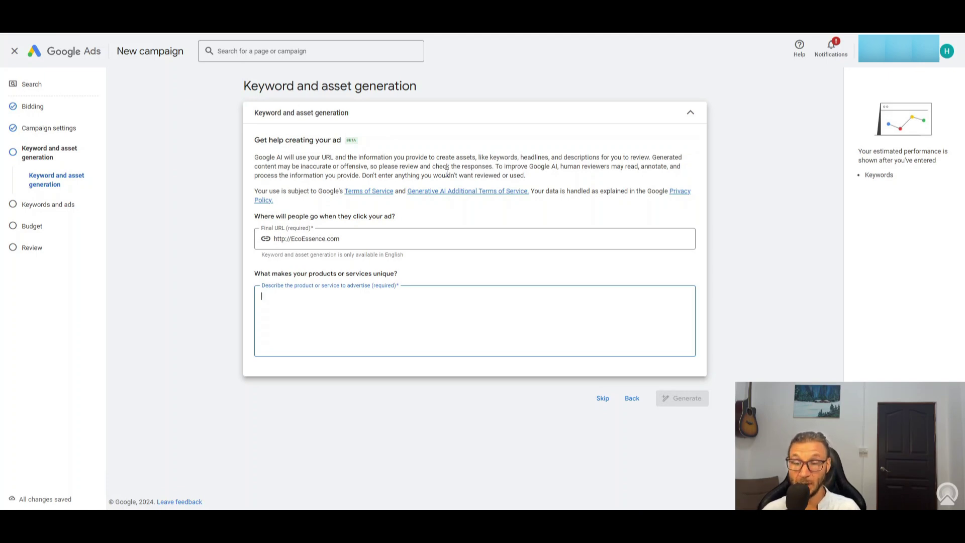
{"action": "key", "text": "ctrl+v"}
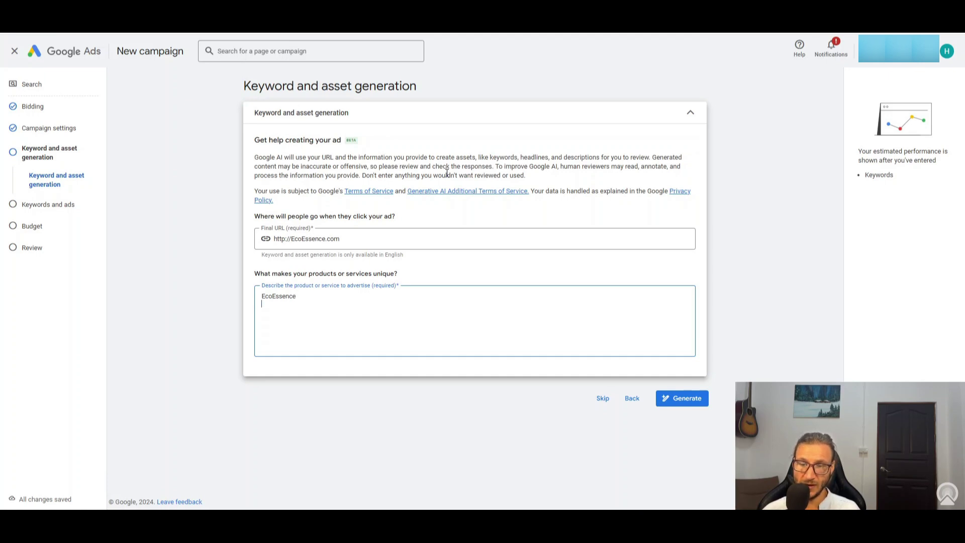
{"action": "key", "text": "ctrl+v"}
{"action": "key", "text": "Left"}
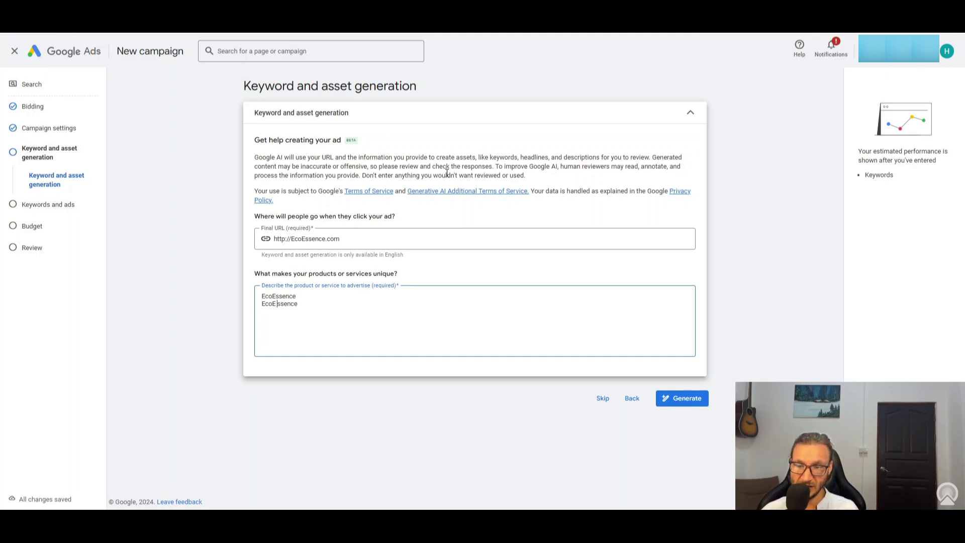
{"action": "key", "text": "Left"}
{"action": "key", "text": "End"}
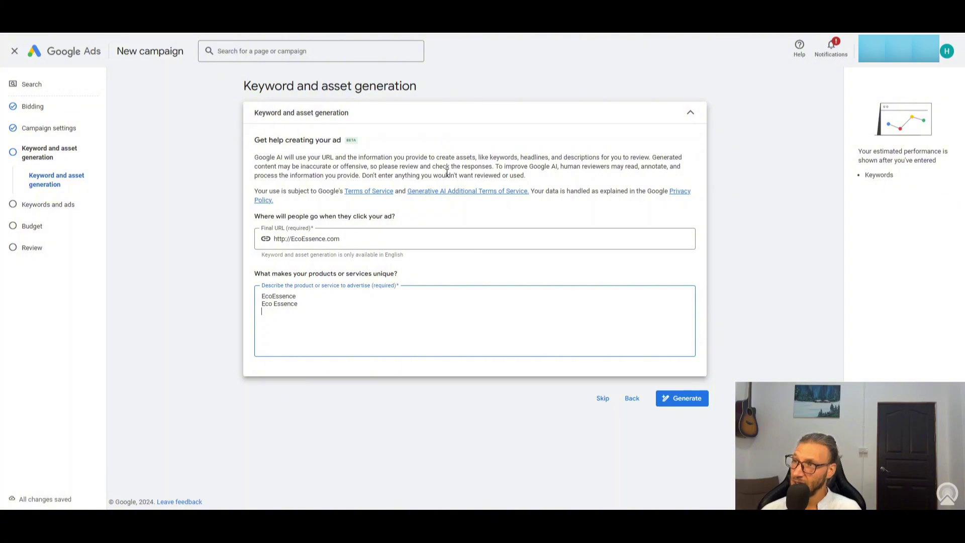
Step: Add the misspelled brand variant EocEssence as the third line of the product description
{"action": "key", "text": "ctrl+v"}
{"action": "key", "text": "Left"}
{"action": "key", "text": "Left"}
{"action": "key", "text": "Left"}
{"action": "key", "text": "Left"}
{"action": "key", "text": "Left"}
{"action": "key", "text": "Left"}
{"action": "key", "text": "Left"}
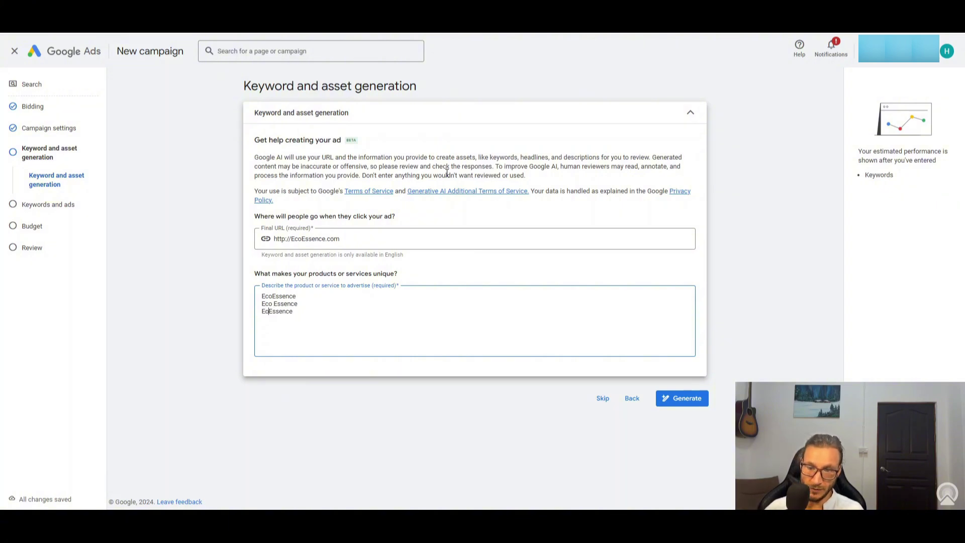
{"action": "key", "text": "BackSpace"}
{"action": "key", "text": "BackSpace"}
{"action": "type", "text": "oc"}
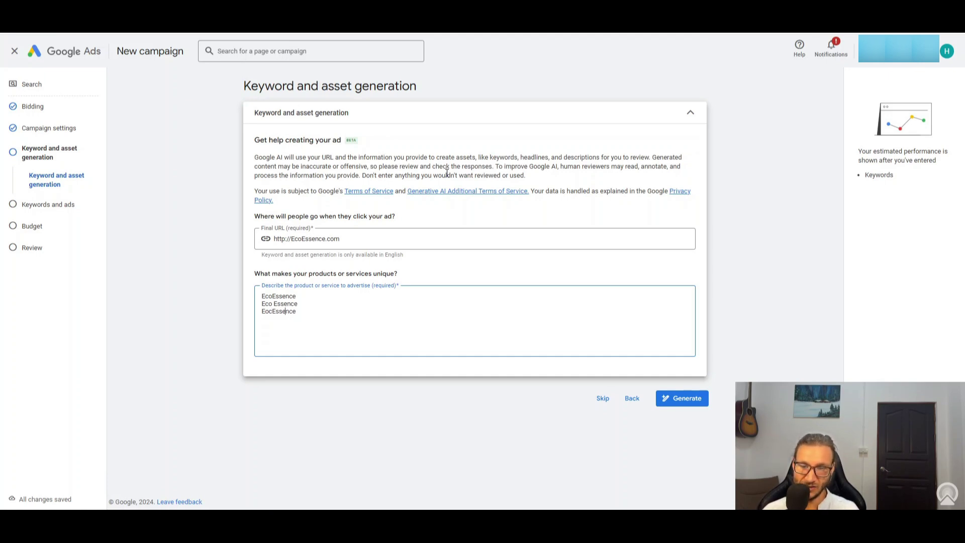
Step: Add the misspelled brand variant Eco Essense as the fourth line of the product description
{"action": "key", "text": "Return"}
{"action": "key", "text": "ctrl+v"}
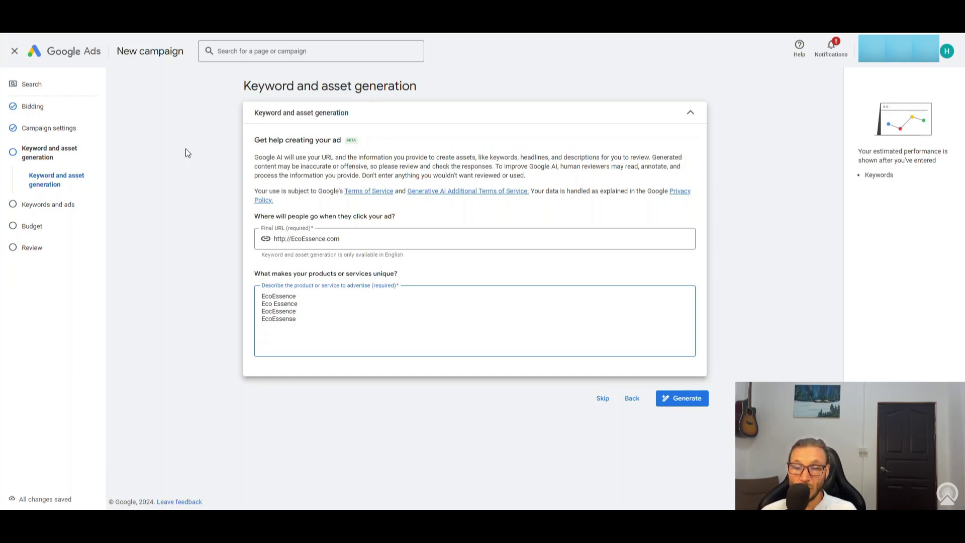
{"action": "left_click", "coordinate": [273, 320]}
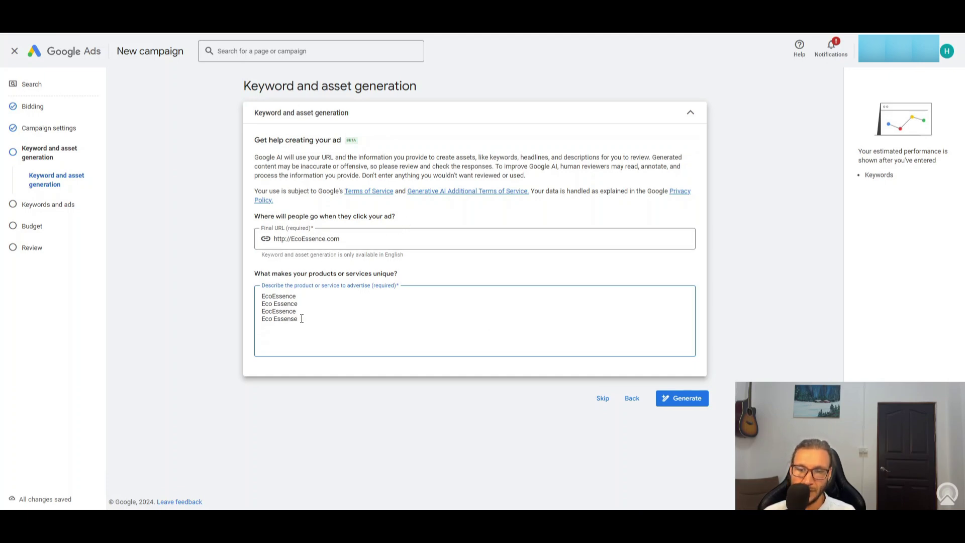
Step: Copy the four brand variants, skip asset generation, and paste them as the keywords of Ad group 1
{"action": "left_click_drag", "start_coordinate": [301, 320], "coordinate": [247, 293]}
{"action": "key", "text": "ctrl+c"}
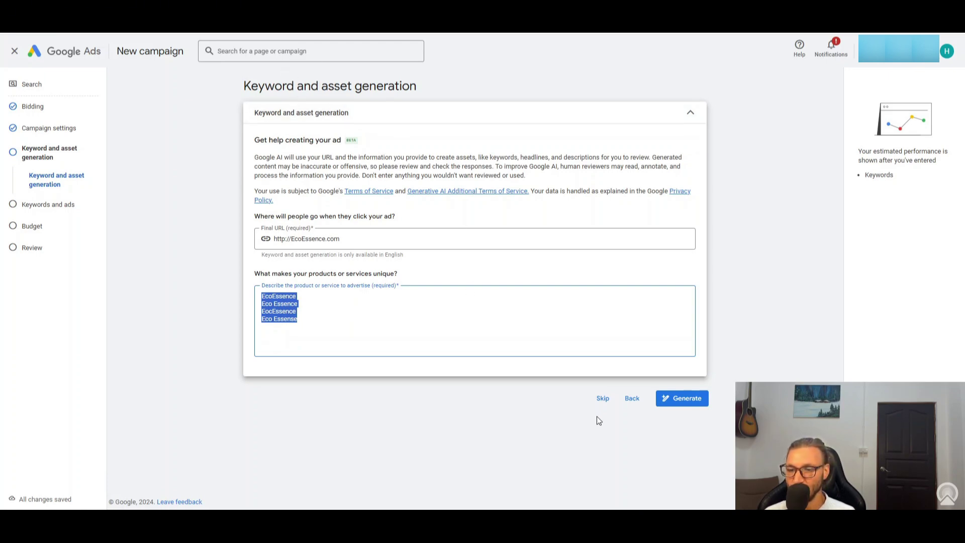
{"action": "left_click", "coordinate": [602, 398]}
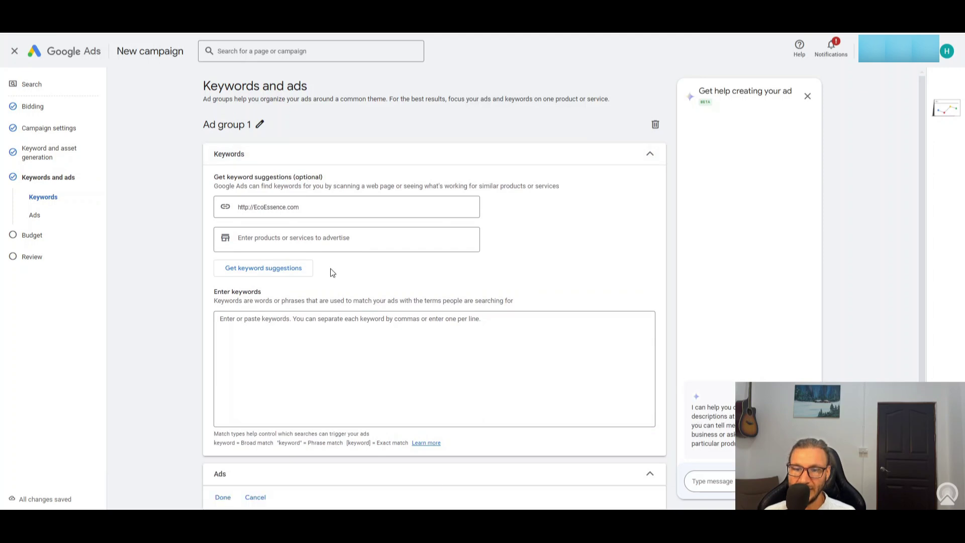
{"action": "left_click", "coordinate": [262, 360]}
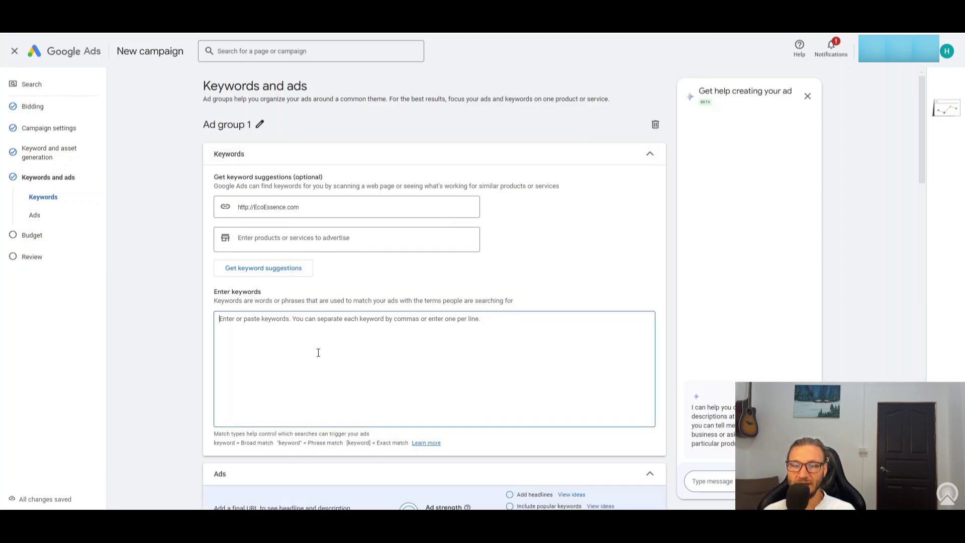
{"action": "key", "text": "ctrl+v"}
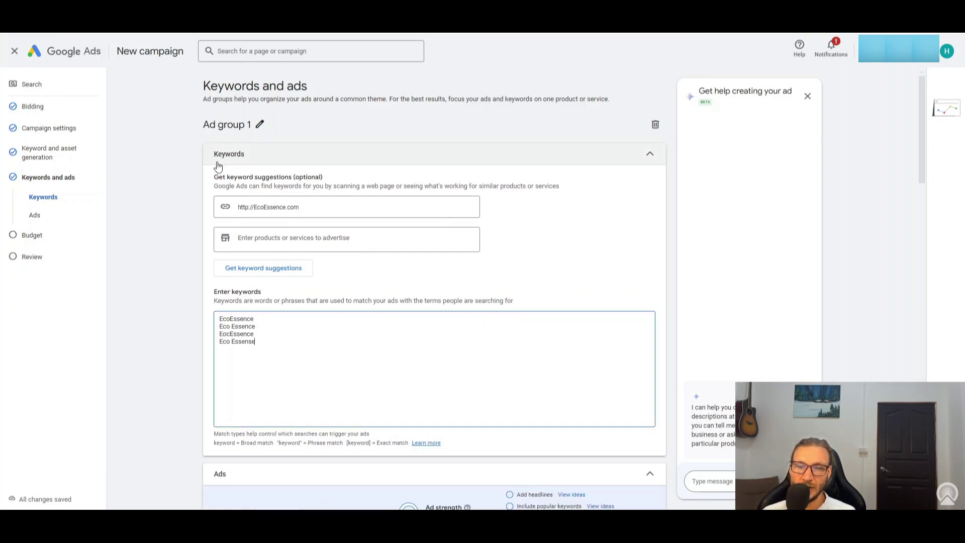
{"action": "left_click", "coordinate": [259, 124]}
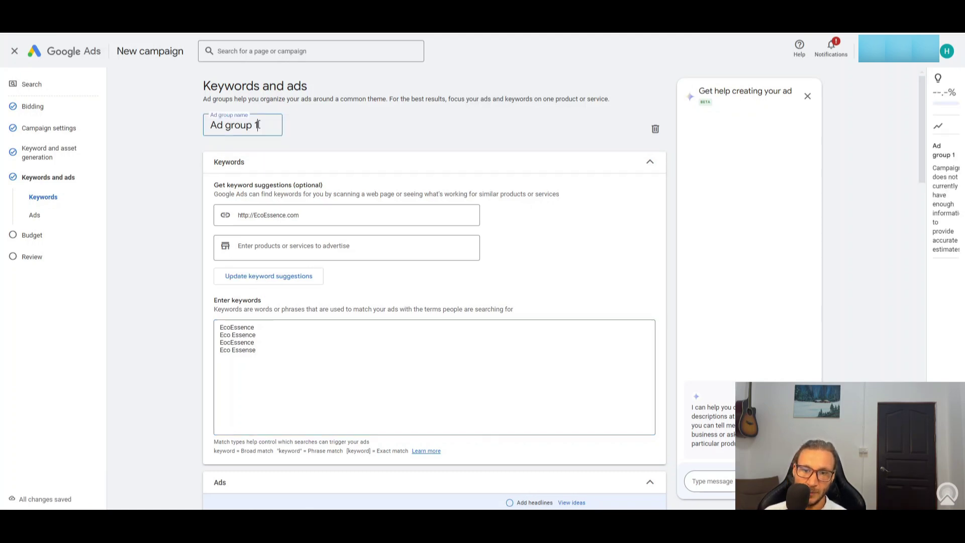
{"action": "left_click_drag", "start_coordinate": [258, 124], "coordinate": [174, 123]}
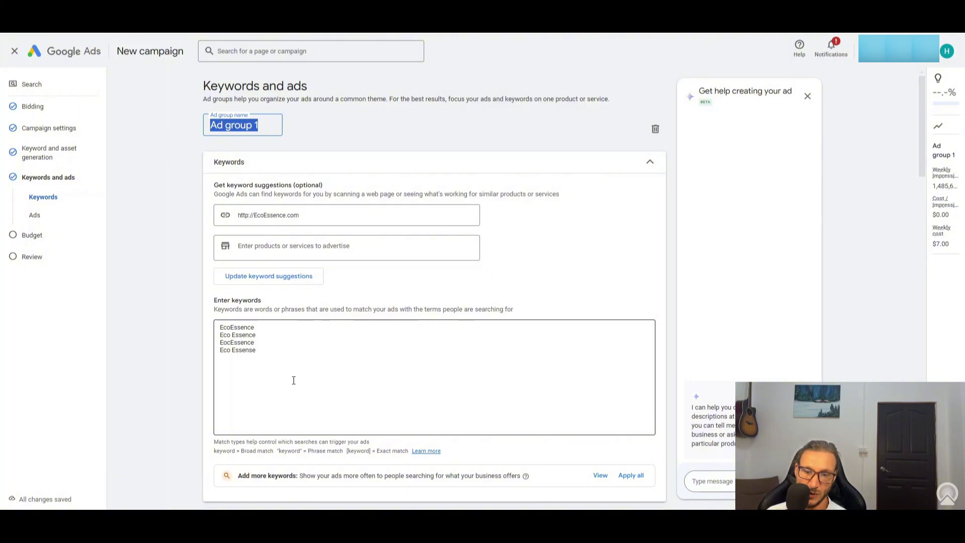
{"action": "left_click", "coordinate": [280, 352]}
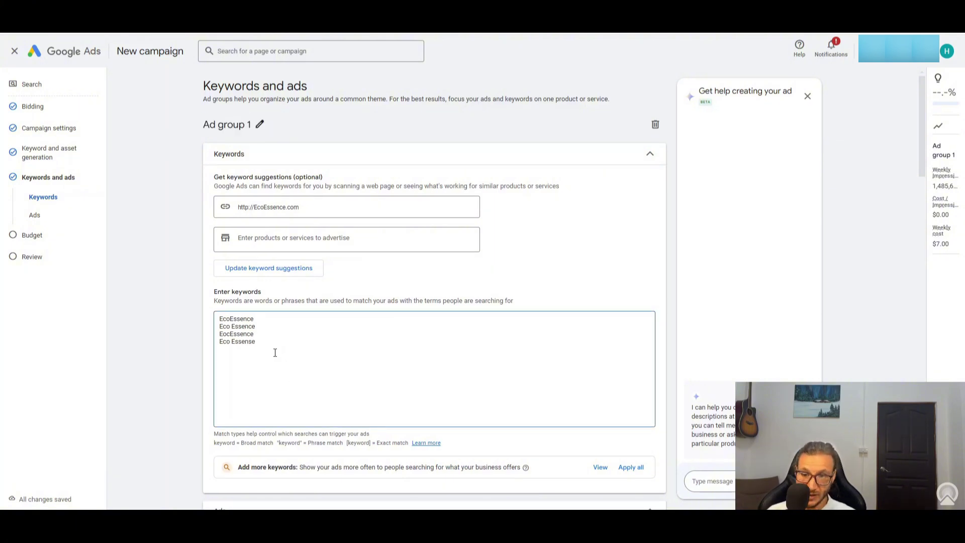
{"action": "left_click_drag", "start_coordinate": [272, 347], "coordinate": [200, 308]}
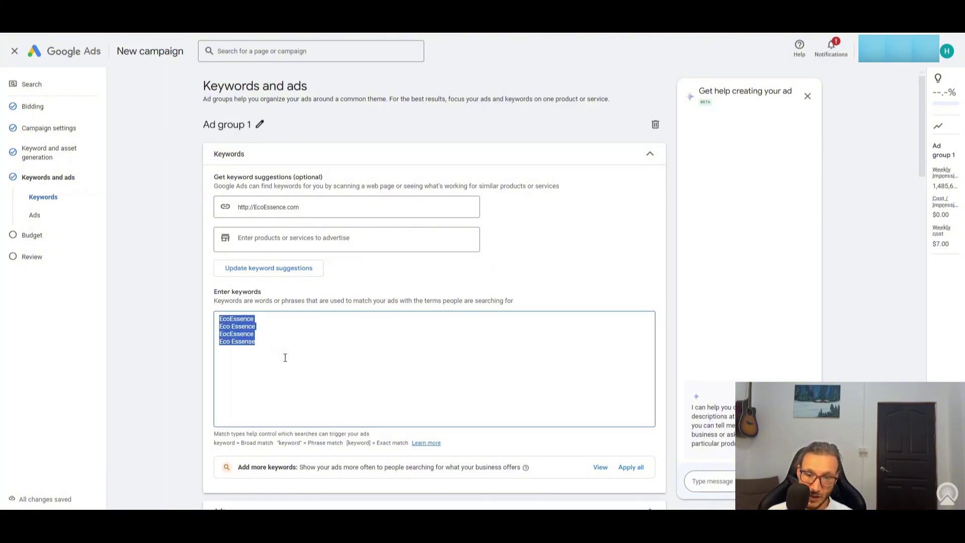
{"action": "left_click", "coordinate": [258, 348]}
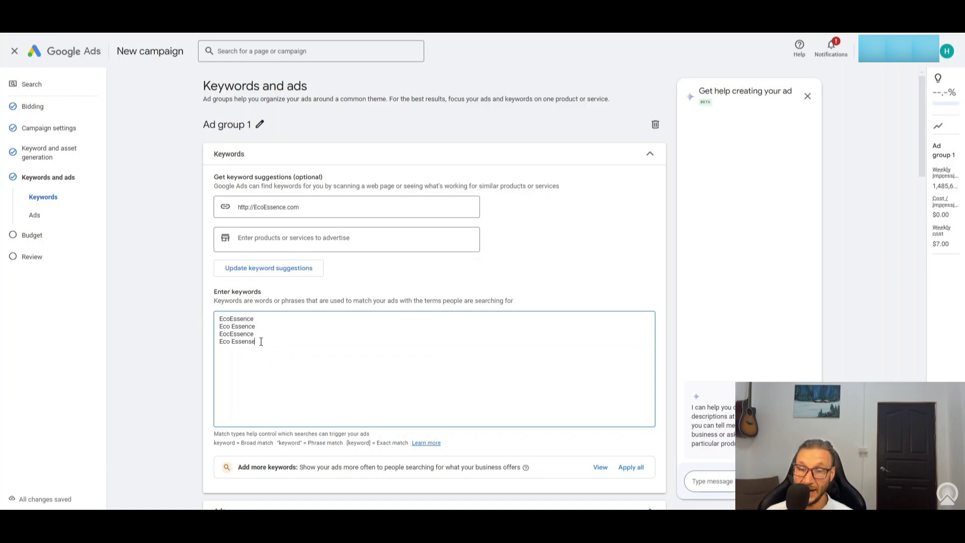
Step: Duplicate the four brand keywords below the original list and enclose each copy in quotation marks for phrase match
{"action": "left_click_drag", "start_coordinate": [262, 345], "coordinate": [186, 306]}
{"action": "key", "text": "ctrl+c"}
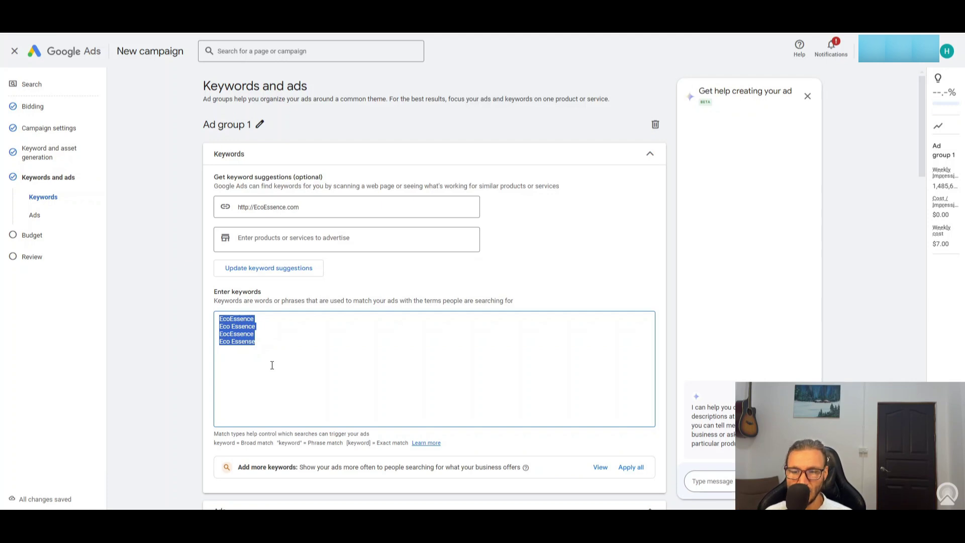
{"action": "left_click", "coordinate": [271, 343]}
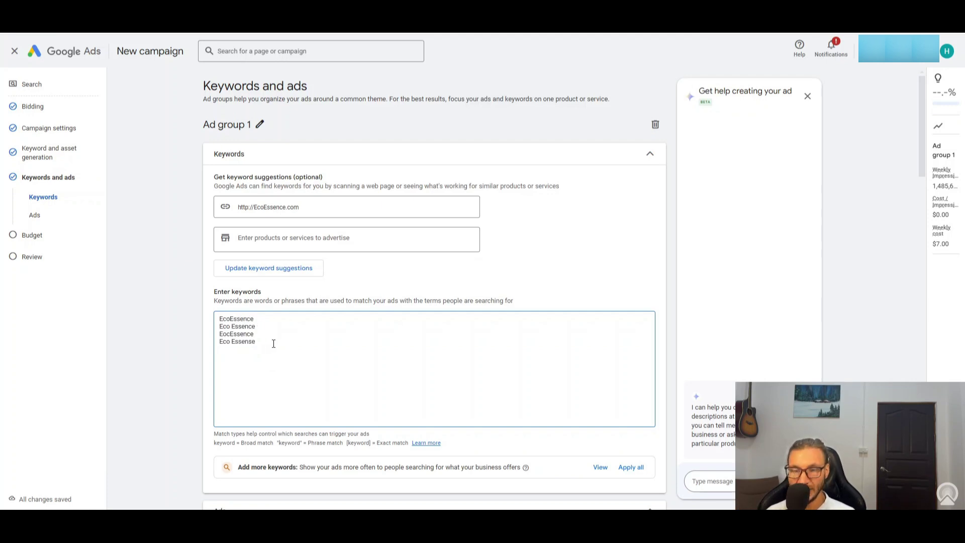
{"action": "key", "text": "Return"}
{"action": "key", "text": "ctrl+v"}
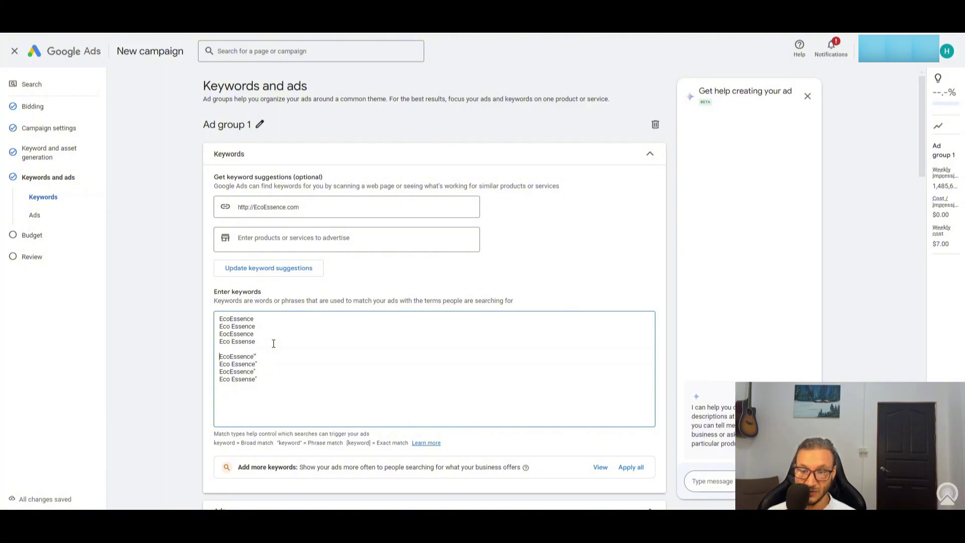
{"action": "type", "text": "\""}
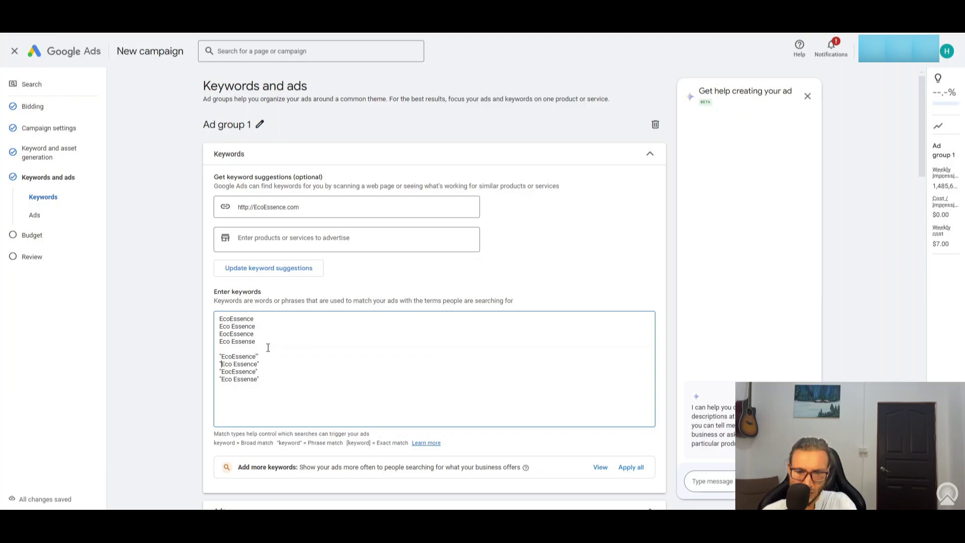
Step: Append a closing square bracket to each of the four unquoted brand keywords
{"action": "left_click", "coordinate": [267, 339]}
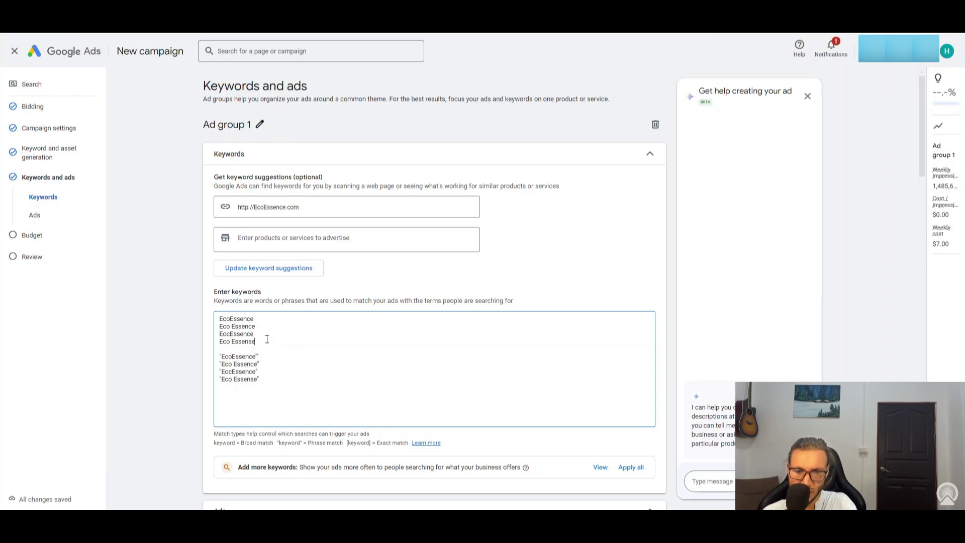
{"action": "type", "text": "]"}
{"action": "left_click", "coordinate": [263, 332]}
{"action": "type", "text": "]"}
{"action": "key", "text": "Up"}
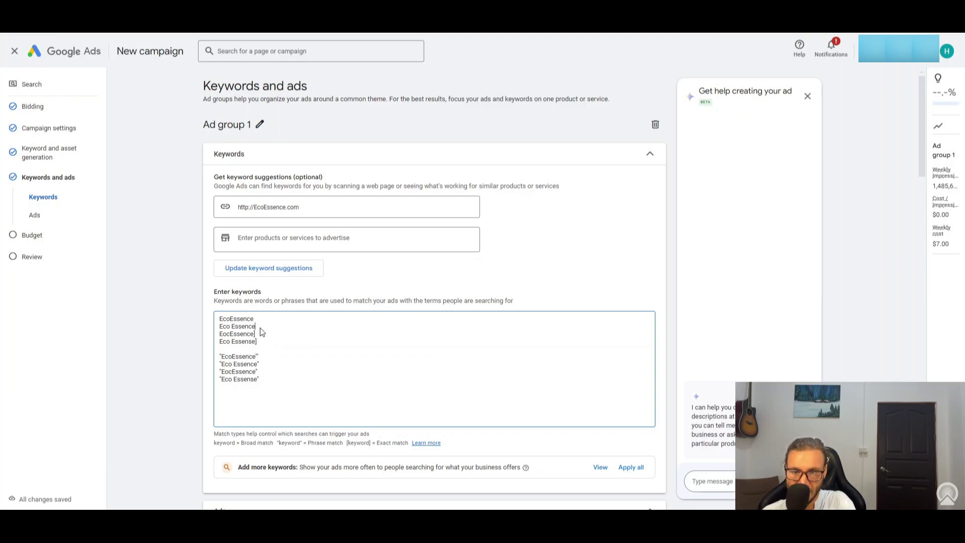
{"action": "type", "text": "]"}
{"action": "key", "text": "Up"}
{"action": "type", "text": "]"}
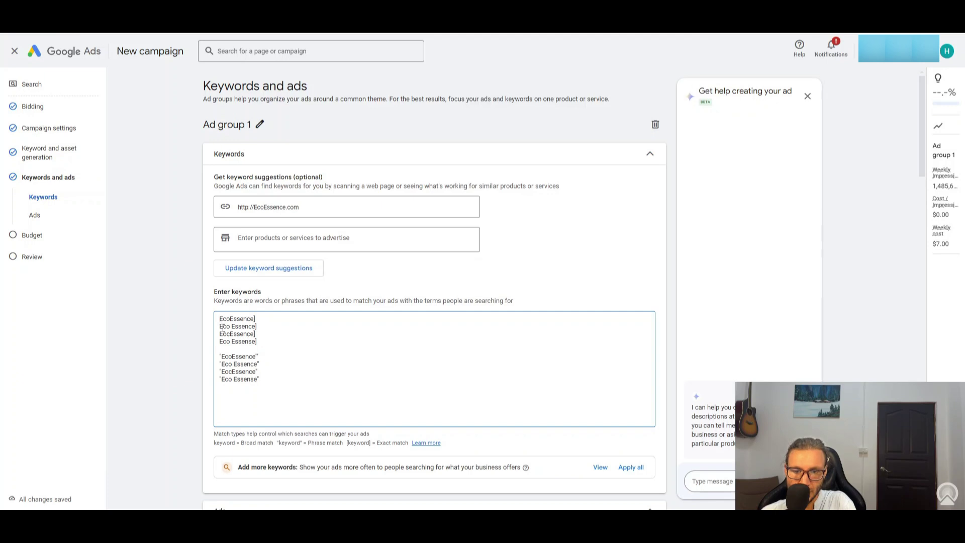
Step: Put an opening square bracket before each of the four unquoted brand keywords to make them exact match
{"action": "left_click", "coordinate": [219, 320]}
{"action": "type", "text": "["}
{"action": "left_click", "coordinate": [220, 327]}
{"action": "type", "text": "["}
{"action": "left_click", "coordinate": [220, 334]}
{"action": "type", "text": "["}
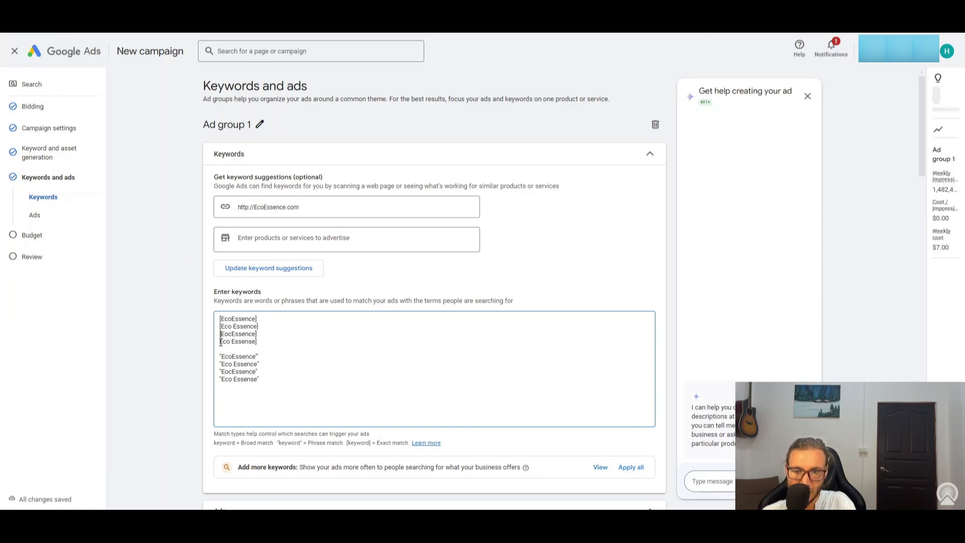
{"action": "left_click", "coordinate": [220, 342]}
{"action": "type", "text": "["}
Step: Set the ad's two display path fields to "eco" and "essence"
{"action": "scroll", "coordinate": [327, 351], "scroll_direction": "down", "scroll_amount": 5}
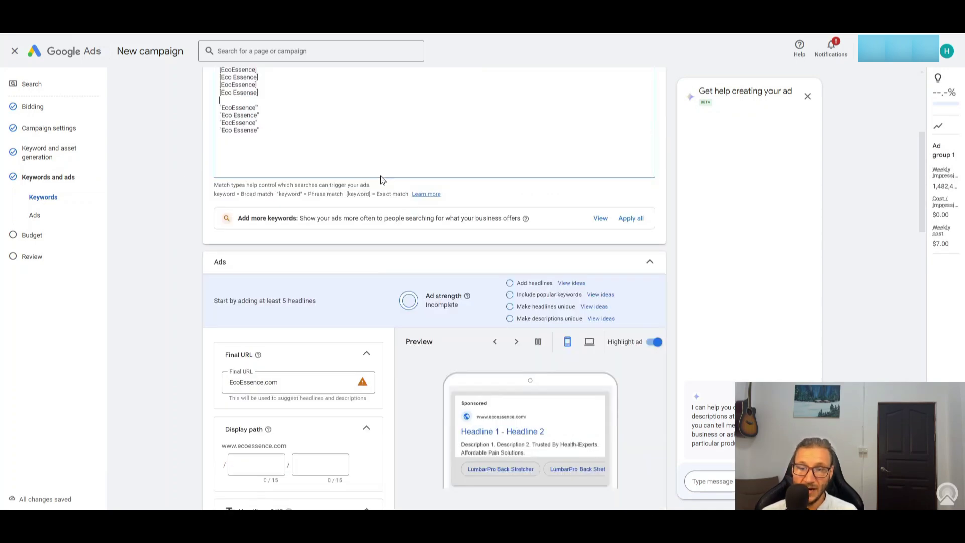
{"action": "scroll", "coordinate": [407, 196], "scroll_direction": "down", "scroll_amount": 3}
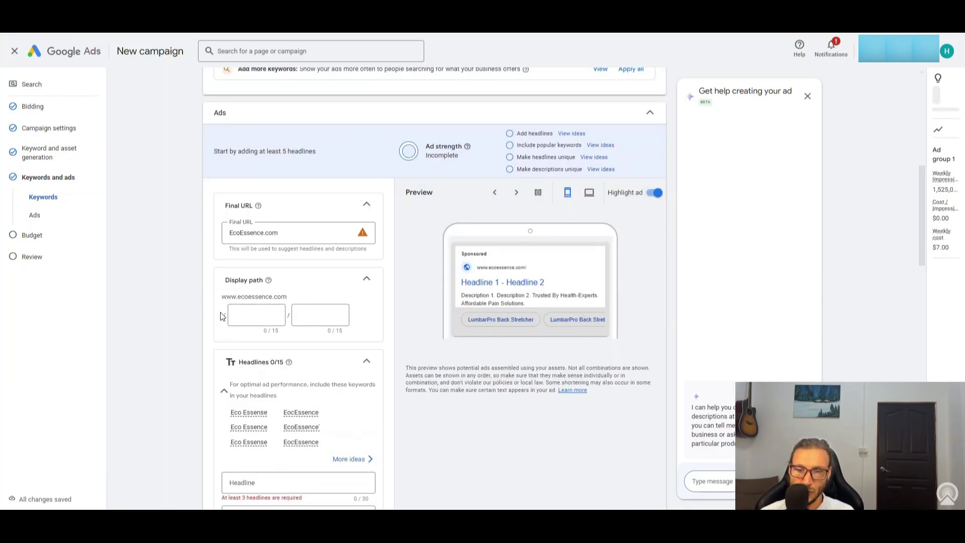
{"action": "left_click", "coordinate": [255, 311]}
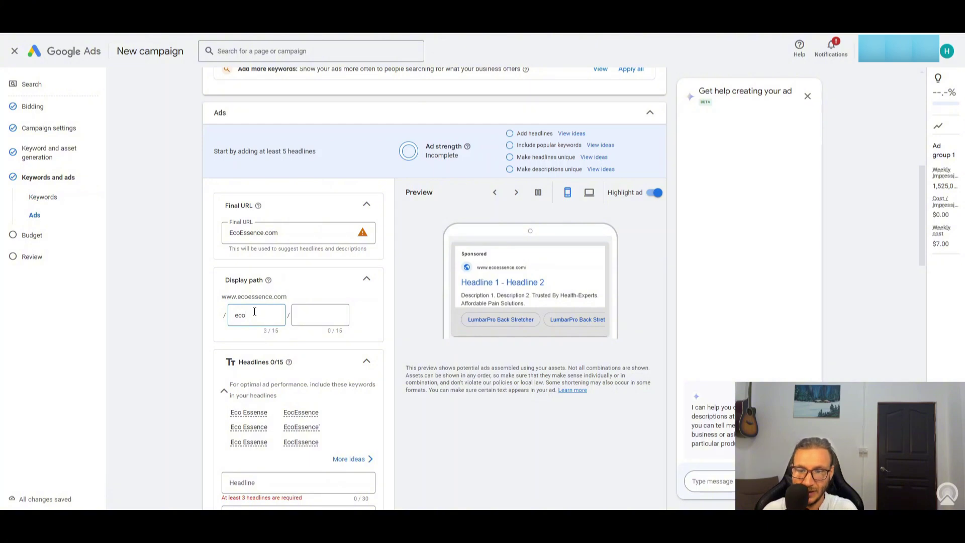
{"action": "key", "text": "Tab"}
{"action": "type", "text": "ess3enc"}
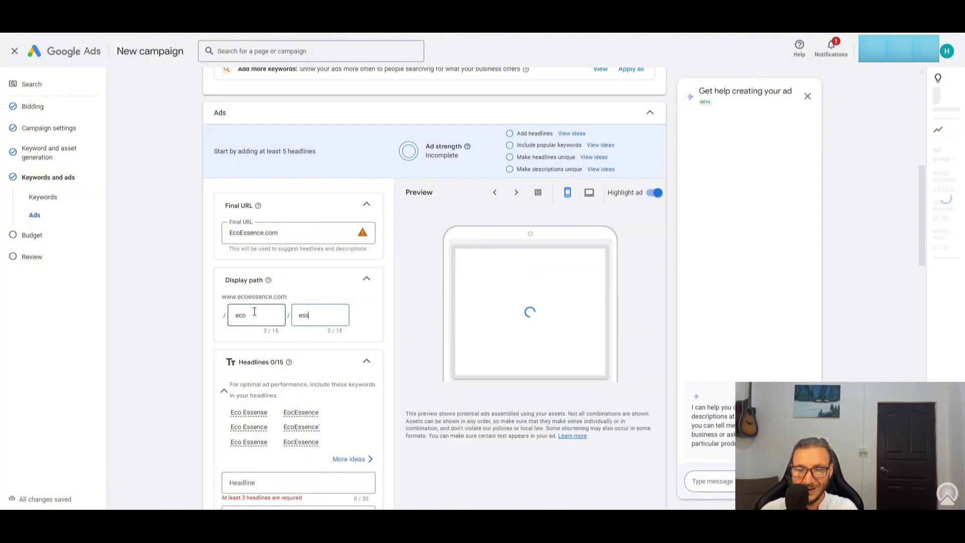
{"action": "key", "text": "BackSpace"}
{"action": "key", "text": "BackSpace"}
{"action": "key", "text": "BackSpace"}
{"action": "key", "text": "BackSpace"}
{"action": "key", "text": "BackSpace"}
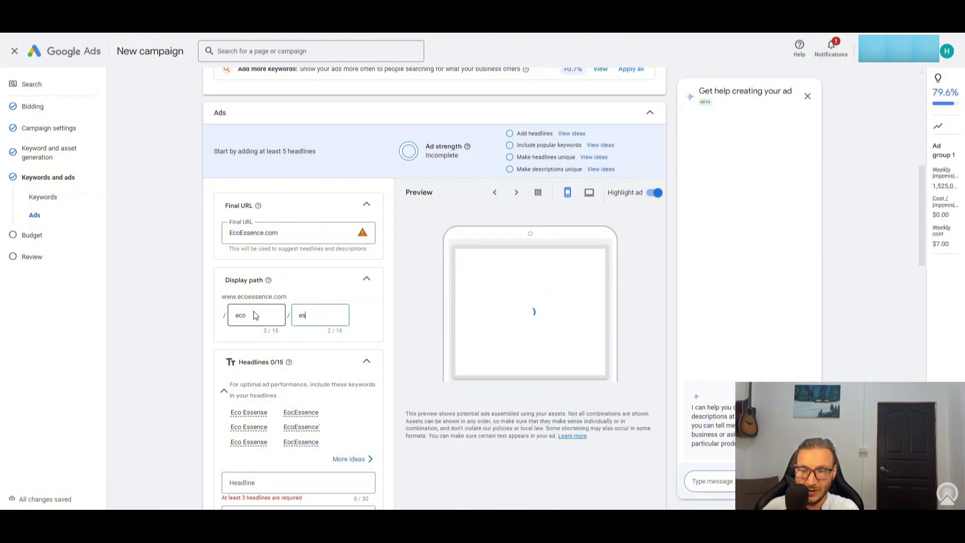
{"action": "type", "text": "sence"}
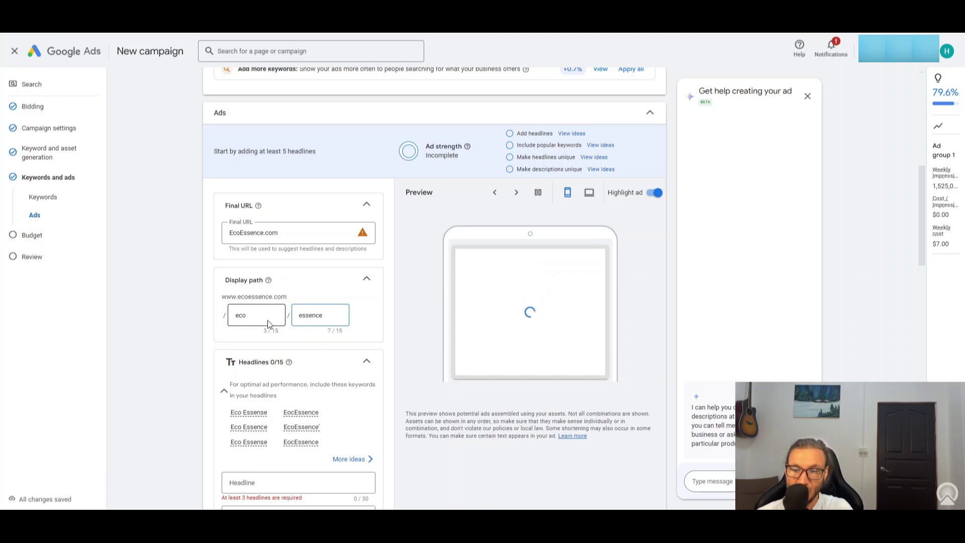
Step: Enter the first three headlines: "Official EcoEssence Store", "Sustainable Fashion You'll Love" and "Shop Eco-Friendly Styles Today"
{"action": "left_click", "coordinate": [330, 354]}
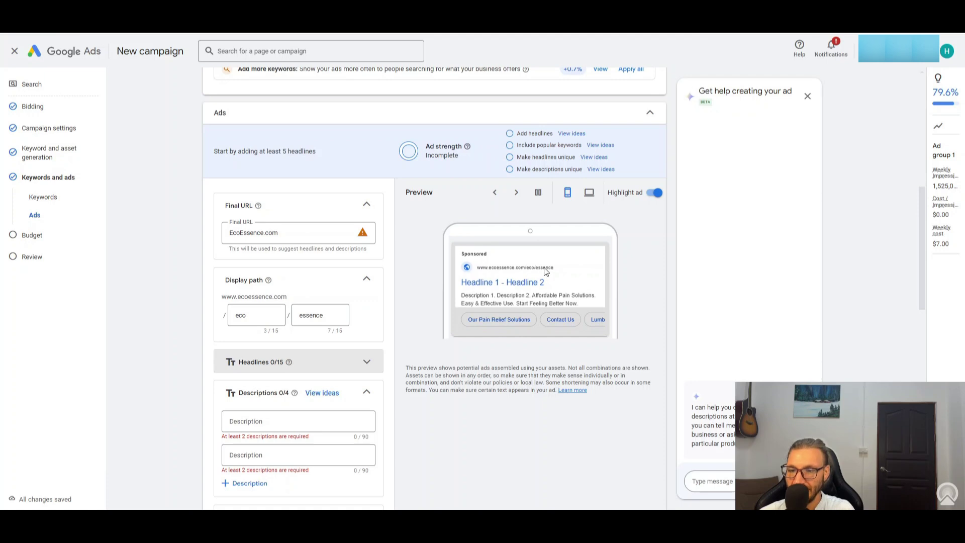
{"action": "scroll", "coordinate": [352, 311], "scroll_direction": "down", "scroll_amount": 1}
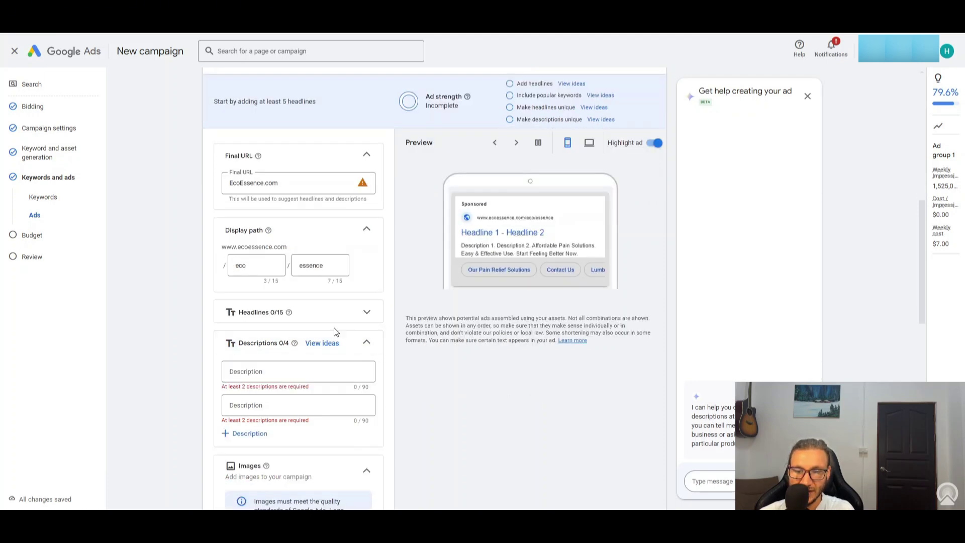
{"action": "left_click", "coordinate": [334, 314]}
{"action": "scroll", "coordinate": [278, 347], "scroll_direction": "down", "scroll_amount": 2}
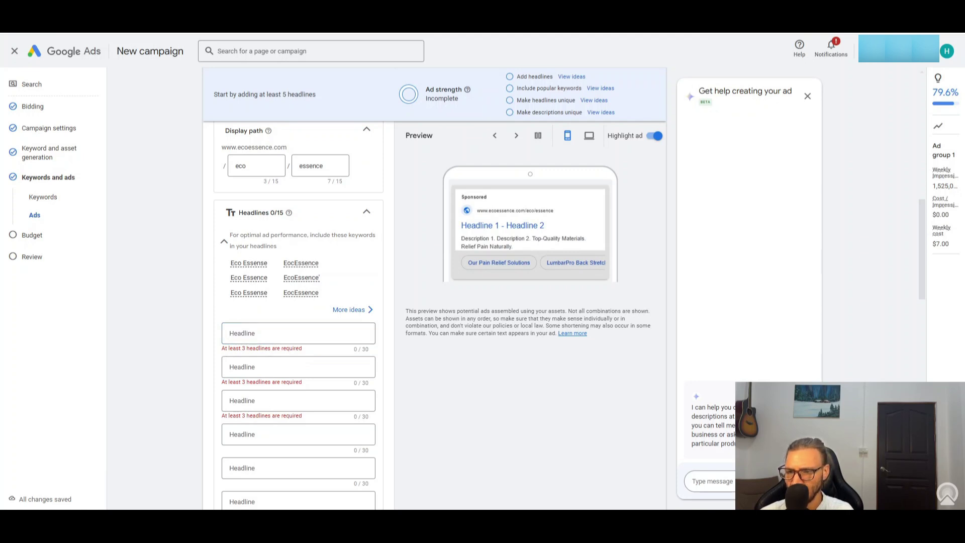
{"action": "left_click", "coordinate": [295, 333]}
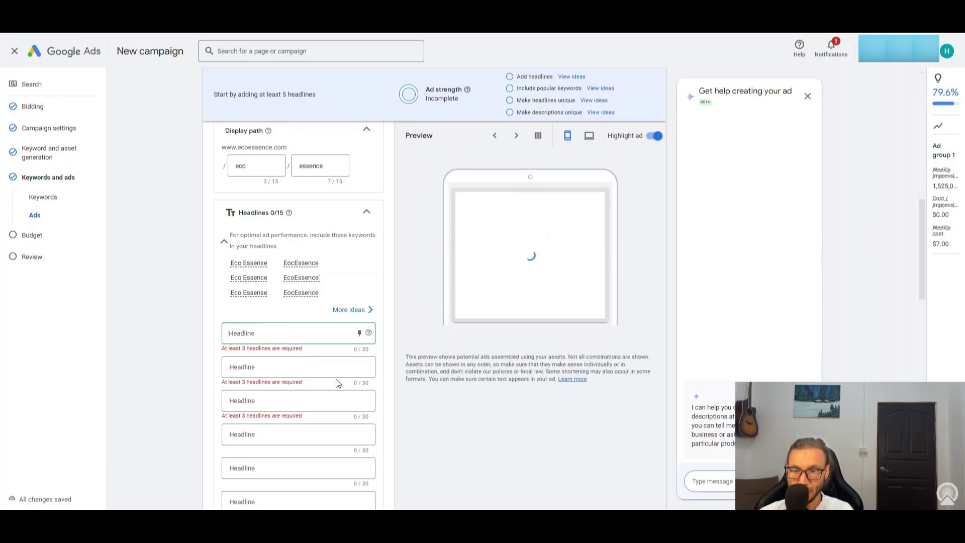
{"action": "type", "text": "Official EcoEssence Store"}
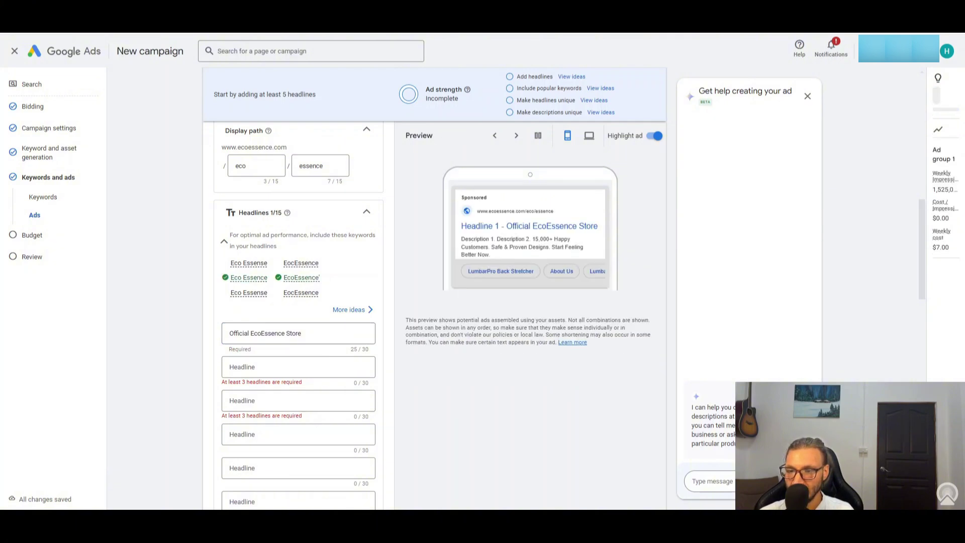
{"action": "left_click", "coordinate": [295, 366]}
{"action": "type", "text": "Sustainable Fashion You'll Love"}
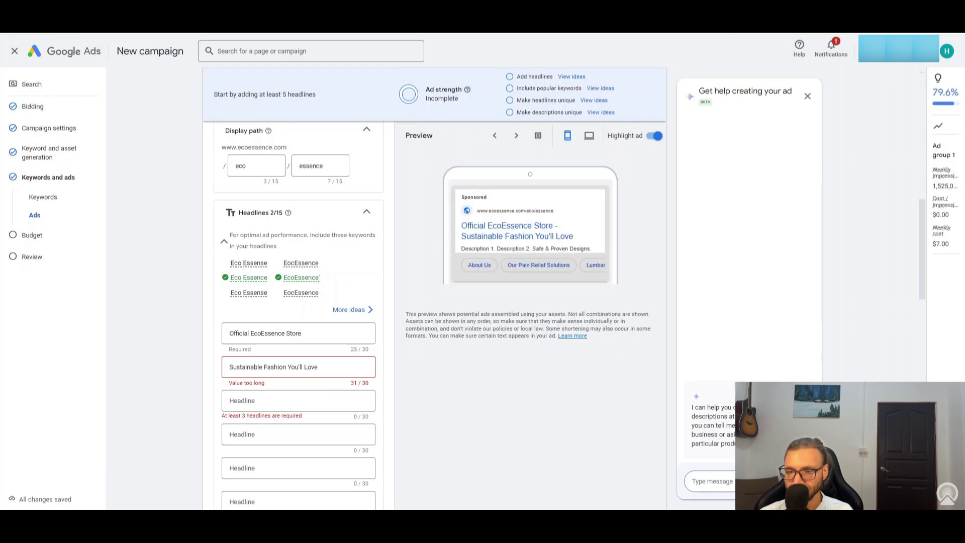
{"action": "left_click", "coordinate": [295, 401]}
{"action": "type", "text": "Shop Eco-Friendly Styles Today"}
Step: Make the fourth headline a title-case keyword insertion with the default text "Official EcoEssence Store"
{"action": "key", "text": "Tab"}
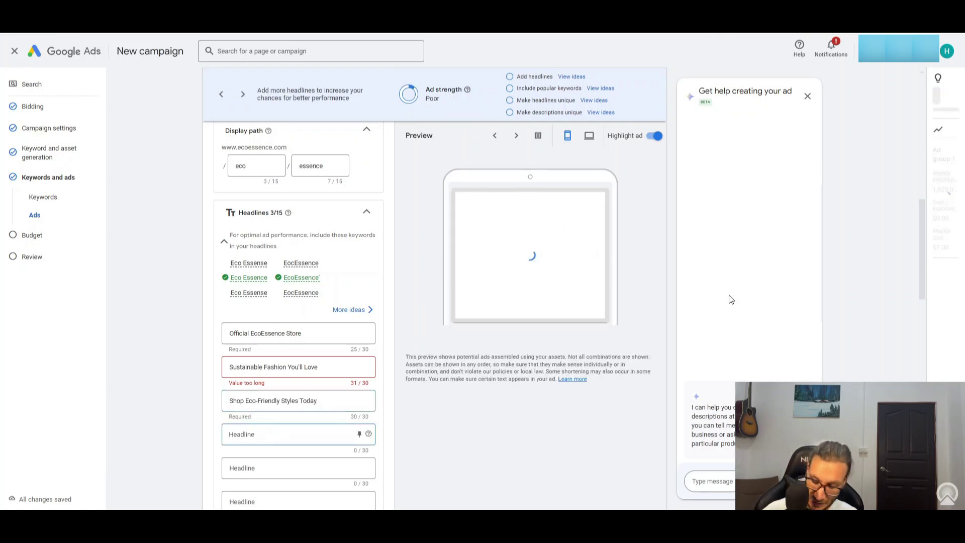
{"action": "type", "text": "()"}
{"action": "key", "text": "Left"}
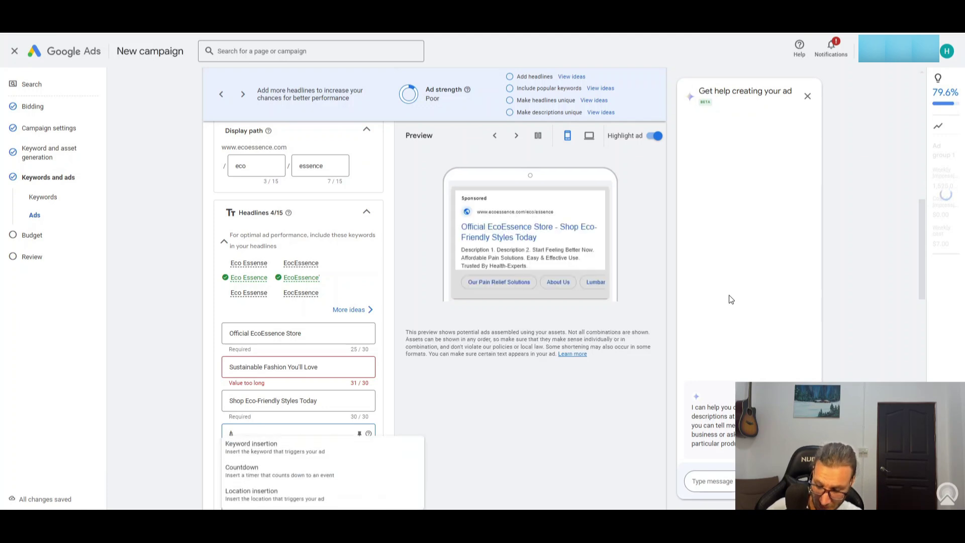
{"action": "type", "text": "keyword:"}
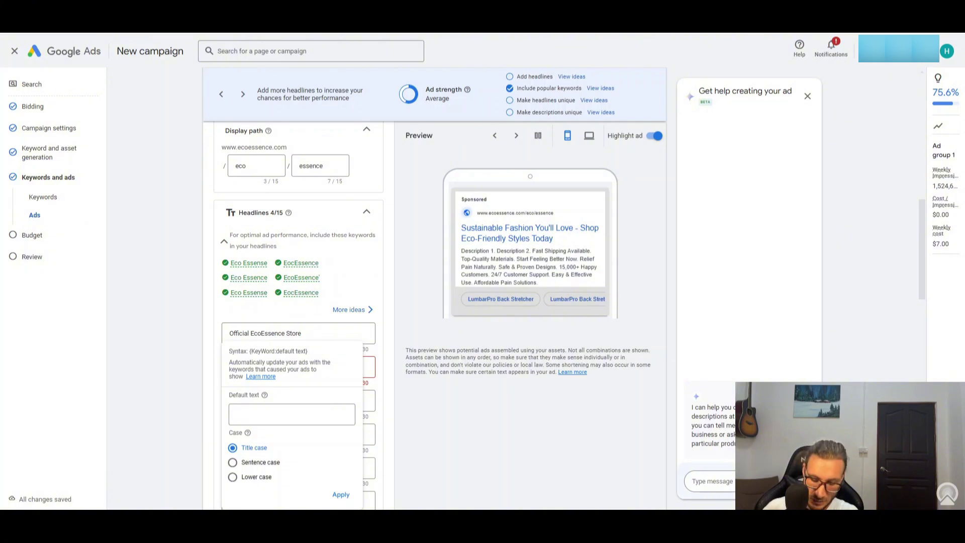
{"action": "left_click", "coordinate": [253, 421]}
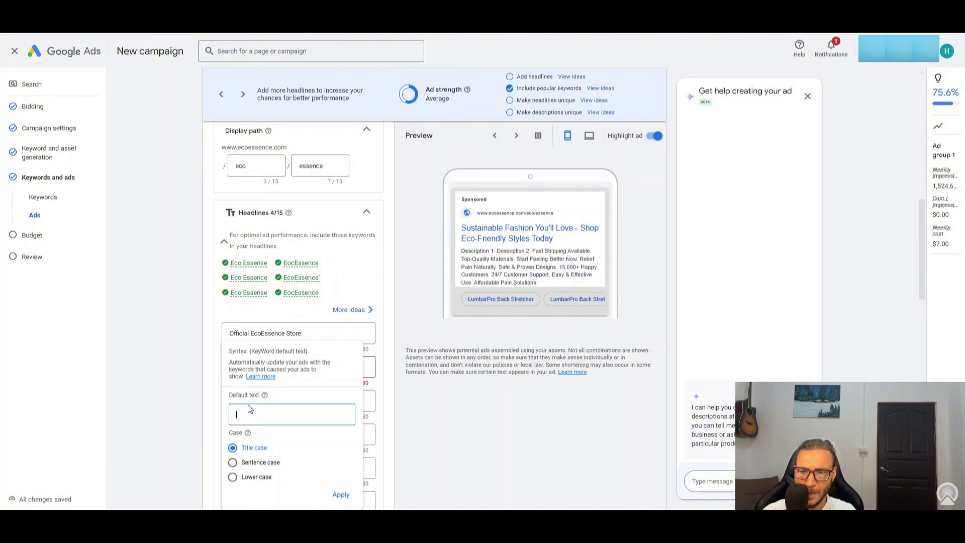
{"action": "type", "text": "Official EcoEssence Store"}
{"action": "left_click_drag", "start_coordinate": [233, 365], "coordinate": [306, 352]}
{"action": "left_click", "coordinate": [286, 370]}
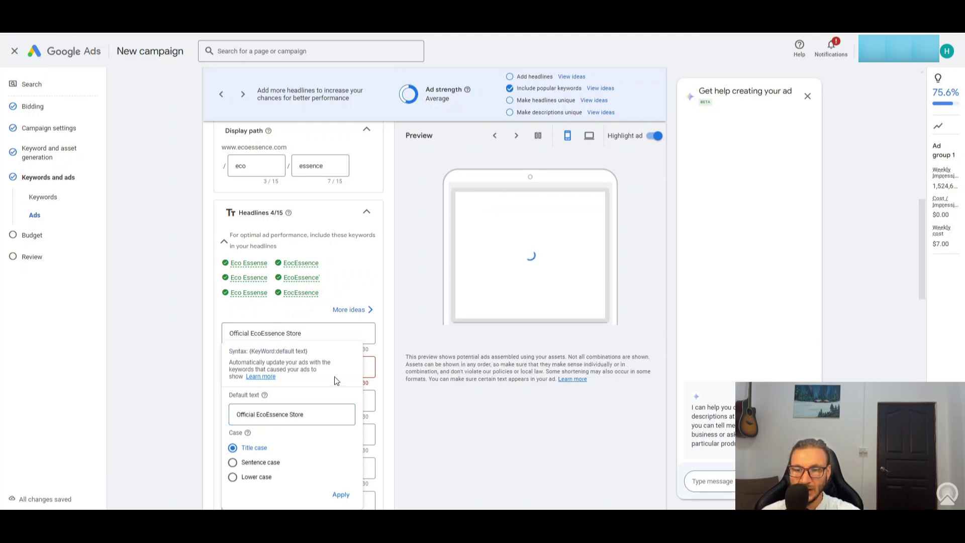
{"action": "left_click", "coordinate": [341, 494]}
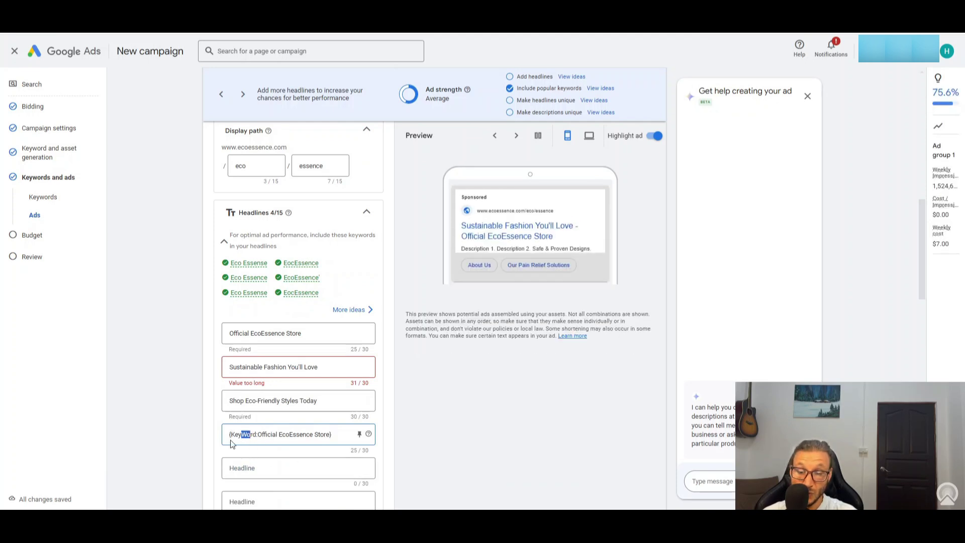
Step: Review the keyword insertion headline's syntax and default text, and pin the headline to show only in position 1
{"action": "left_click_drag", "start_coordinate": [251, 435], "coordinate": [201, 444]}
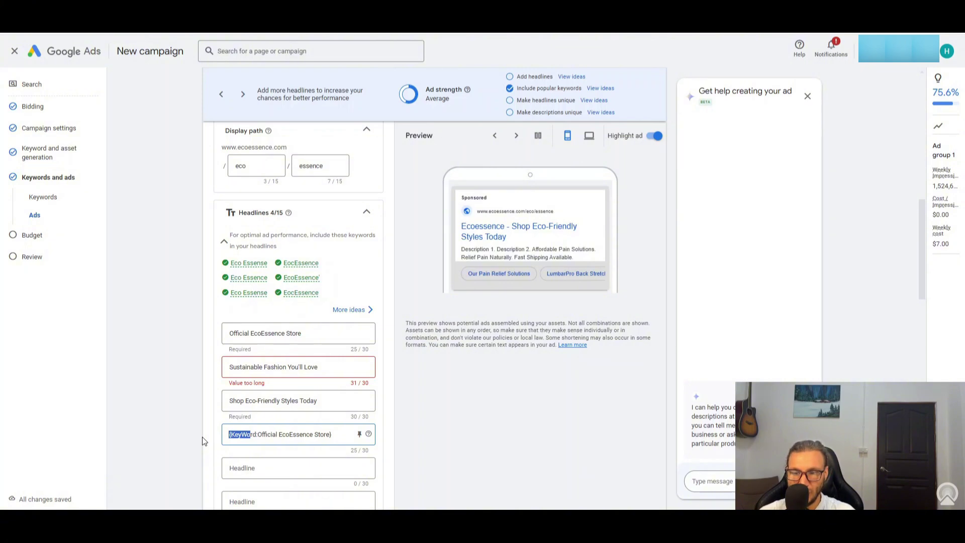
{"action": "left_click_drag", "start_coordinate": [343, 434], "coordinate": [157, 424]}
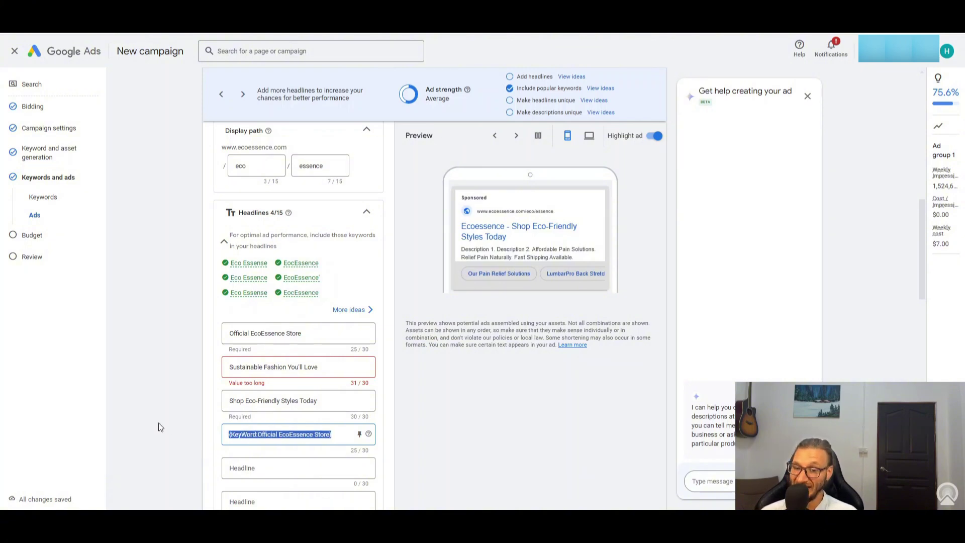
{"action": "left_click", "coordinate": [317, 434]}
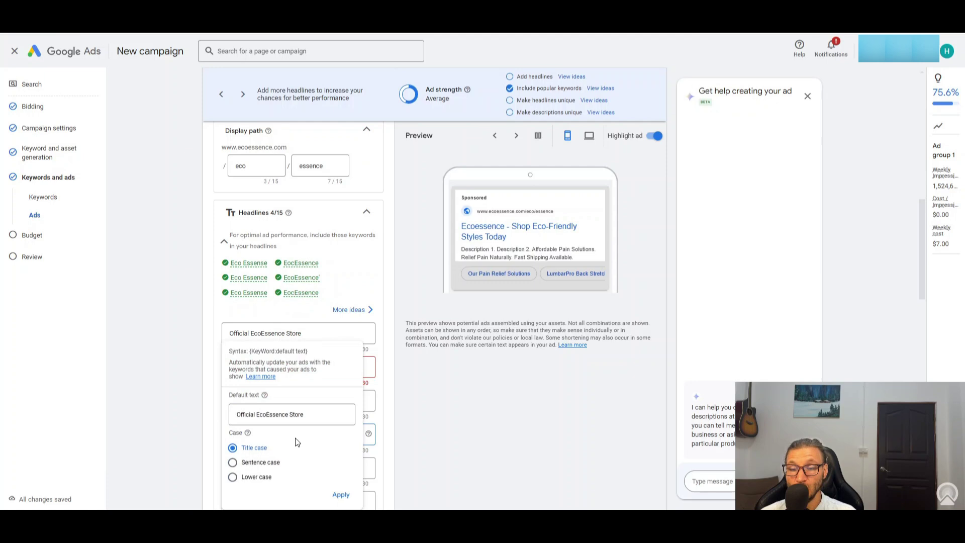
{"action": "left_click", "coordinate": [397, 427]}
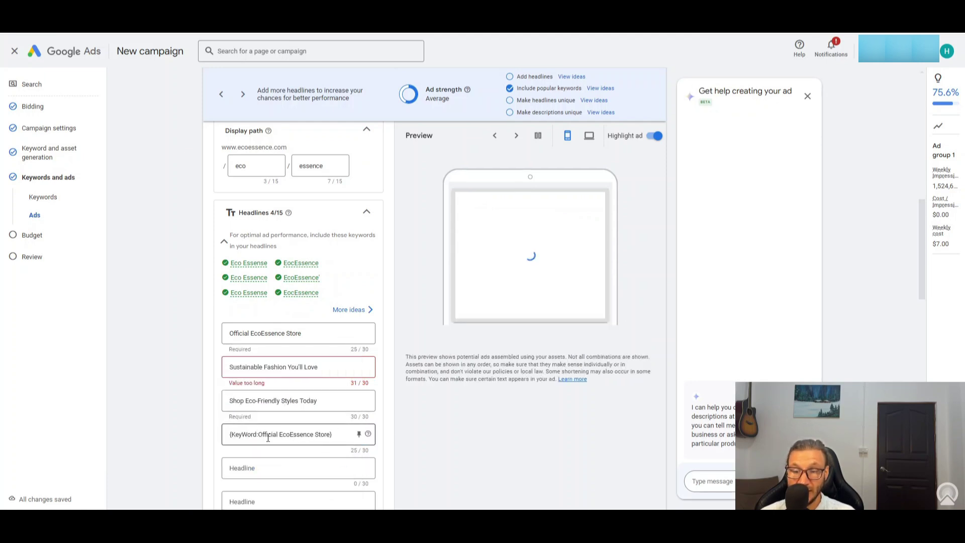
{"action": "left_click_drag", "start_coordinate": [257, 434], "coordinate": [324, 434]}
{"action": "left_click", "coordinate": [330, 433]}
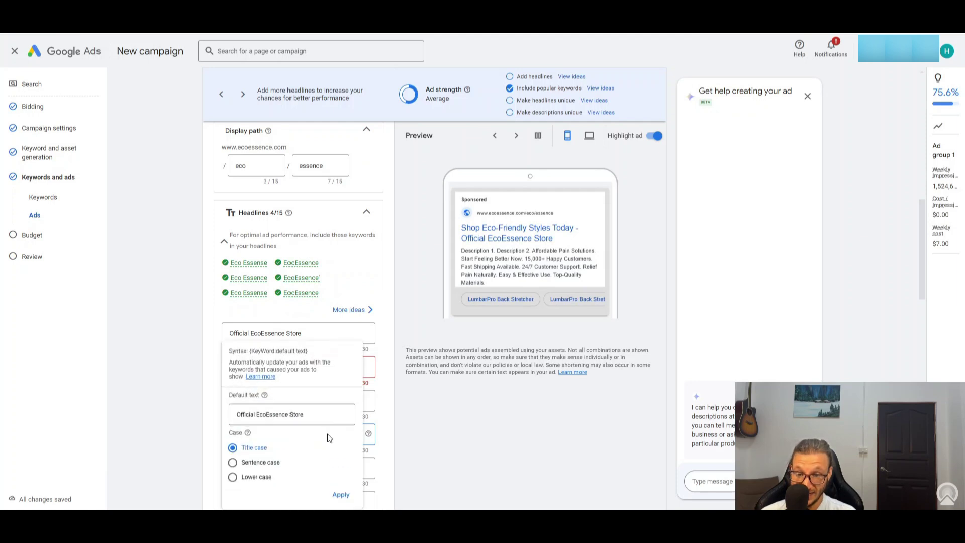
{"action": "left_click", "coordinate": [435, 451]}
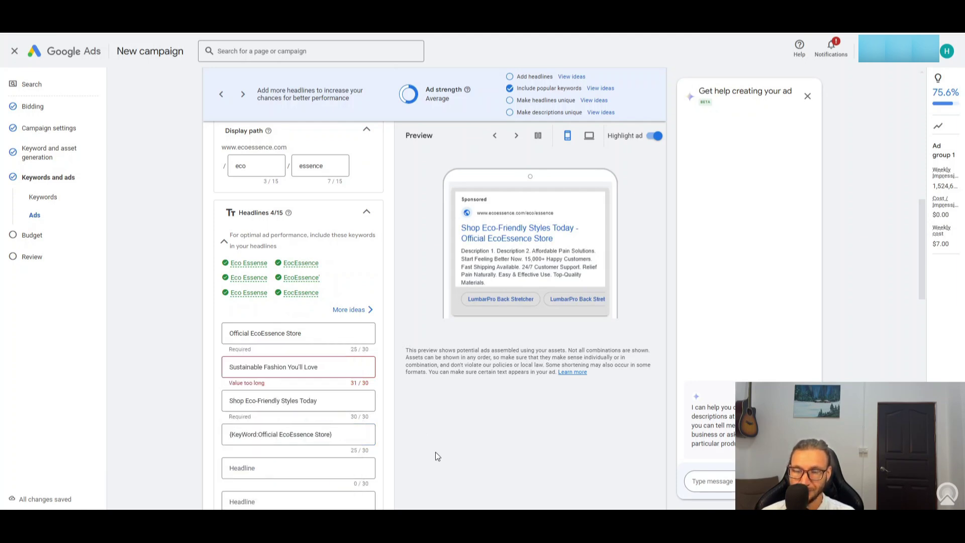
{"action": "left_click", "coordinate": [358, 435]}
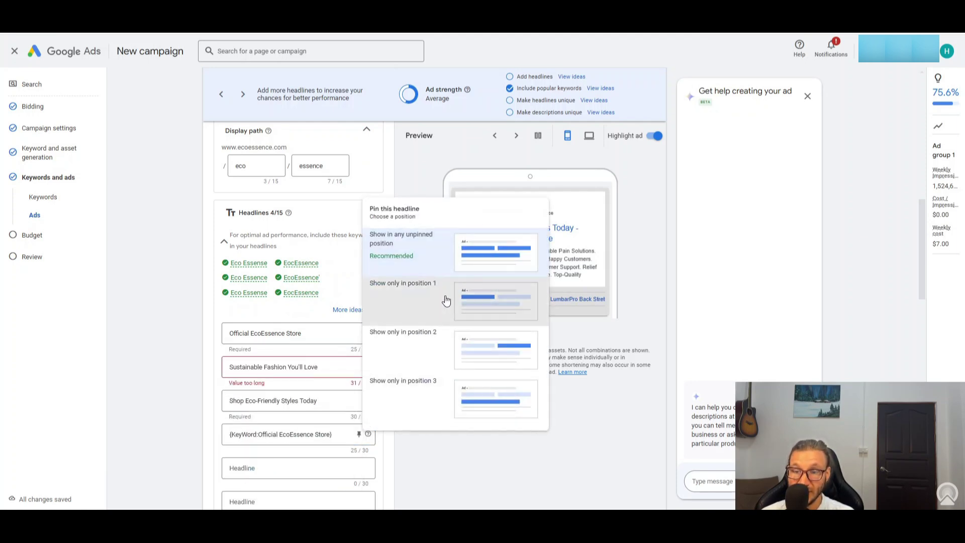
{"action": "left_click", "coordinate": [434, 297]}
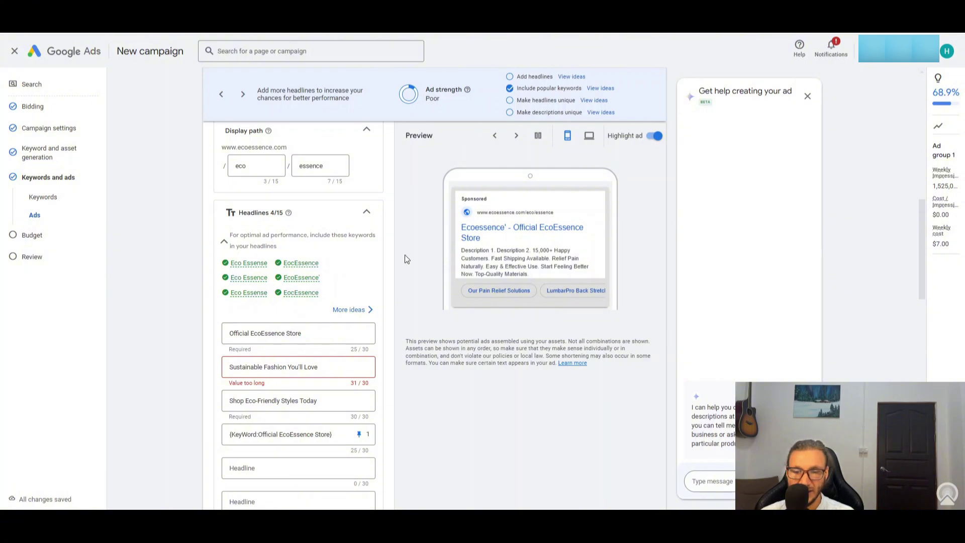
Step: Add five more empty headline fields to the ad
{"action": "scroll", "coordinate": [361, 224], "scroll_direction": "down", "scroll_amount": 4}
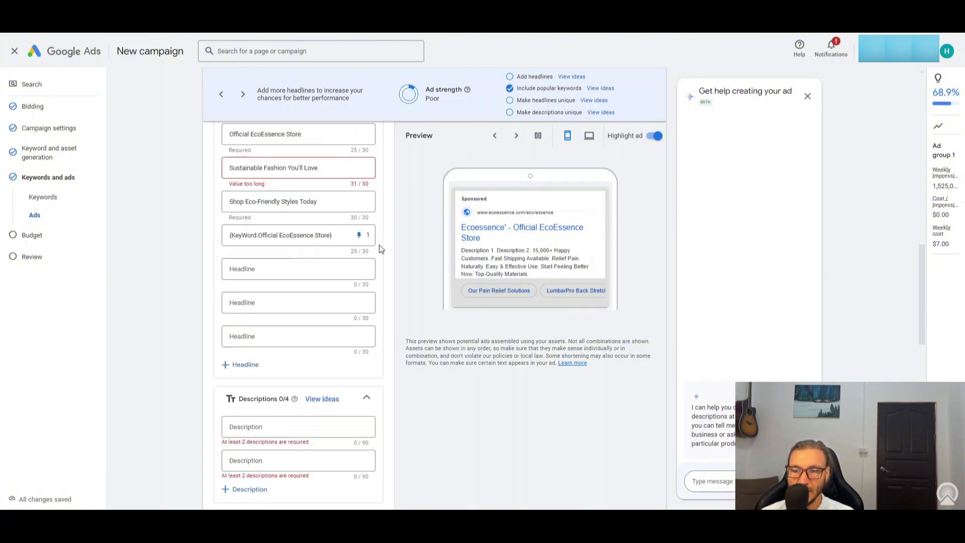
{"action": "mouse_move", "coordinate": [366, 272]}
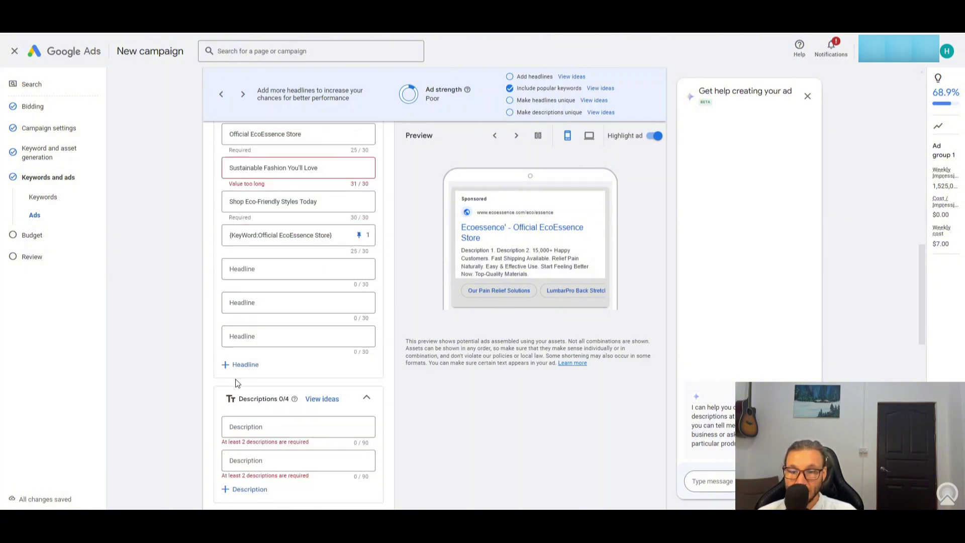
{"action": "left_click", "coordinate": [237, 365]}
{"action": "left_click", "coordinate": [239, 405]}
{"action": "scroll", "coordinate": [243, 362], "scroll_direction": "down", "scroll_amount": 2}
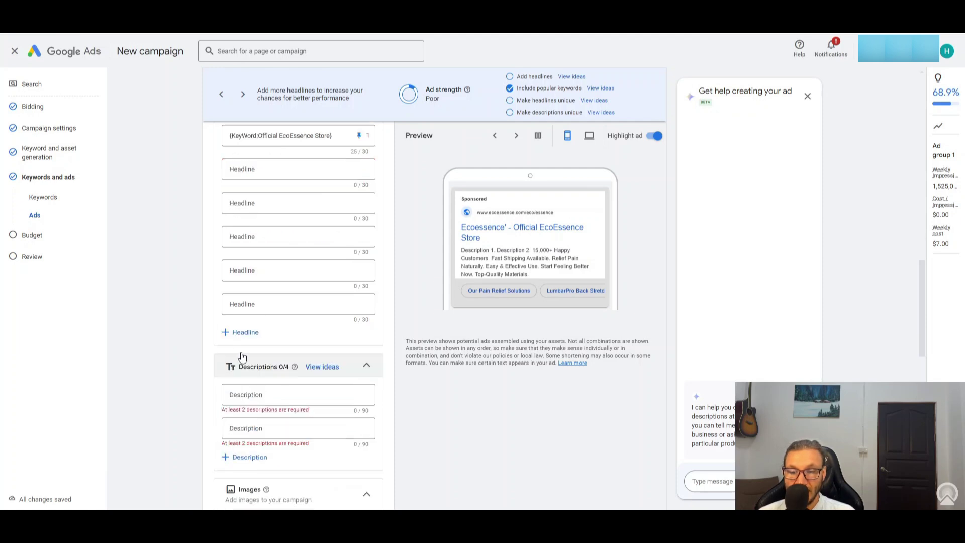
{"action": "left_click", "coordinate": [235, 333]}
{"action": "left_click", "coordinate": [246, 369]}
{"action": "left_click", "coordinate": [250, 399]}
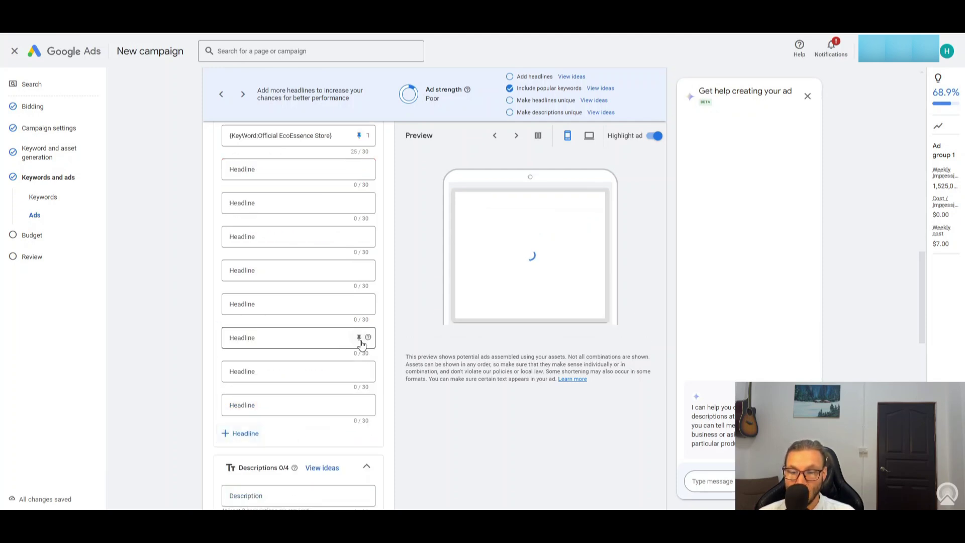
{"action": "scroll", "coordinate": [244, 218], "scroll_direction": "up", "scroll_amount": 6}
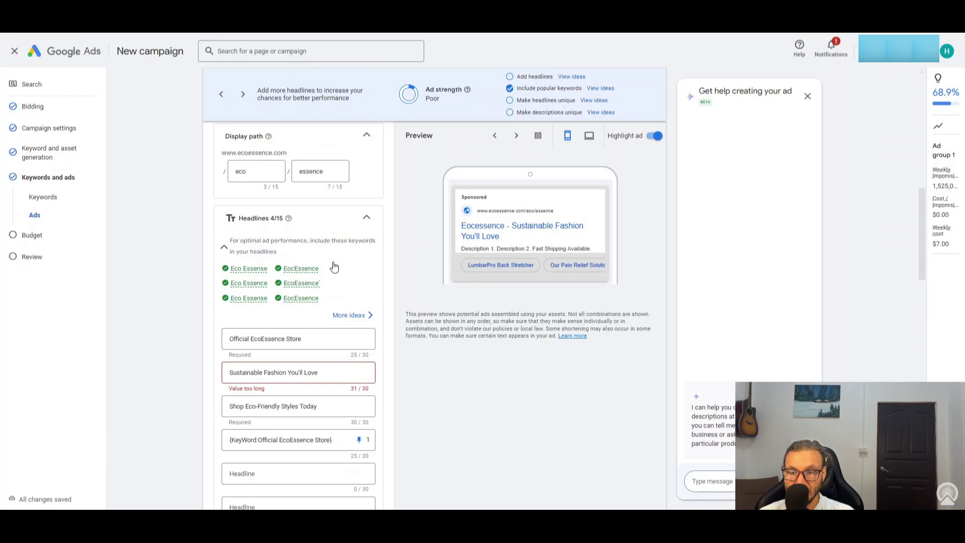
Step: Enter the first description: "Explore premium sustainable fashion. Ethical, eco-friendly, and made to last. Shop now and join the movement"
{"action": "scroll", "coordinate": [334, 267], "scroll_direction": "down", "scroll_amount": 10}
{"action": "left_click", "coordinate": [269, 201]}
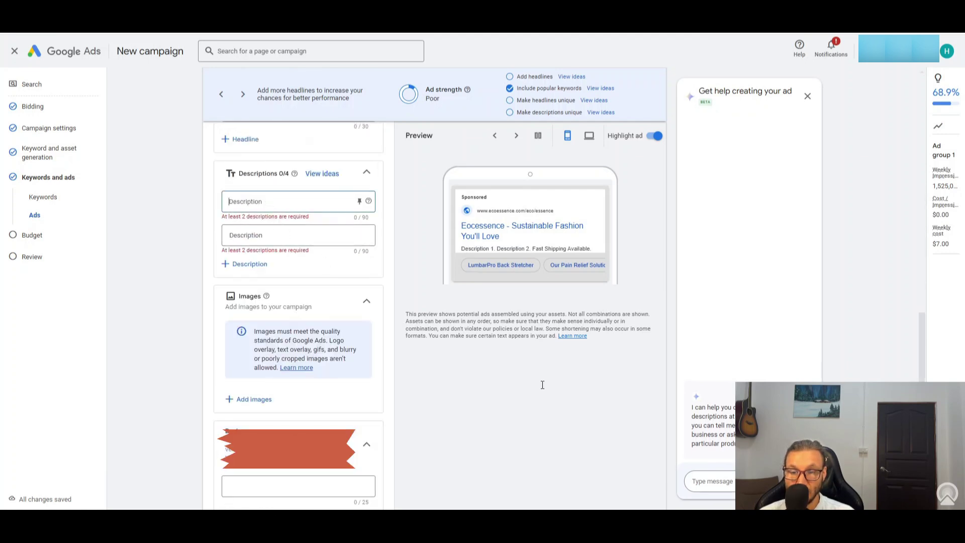
{"action": "left_click", "coordinate": [607, 501]}
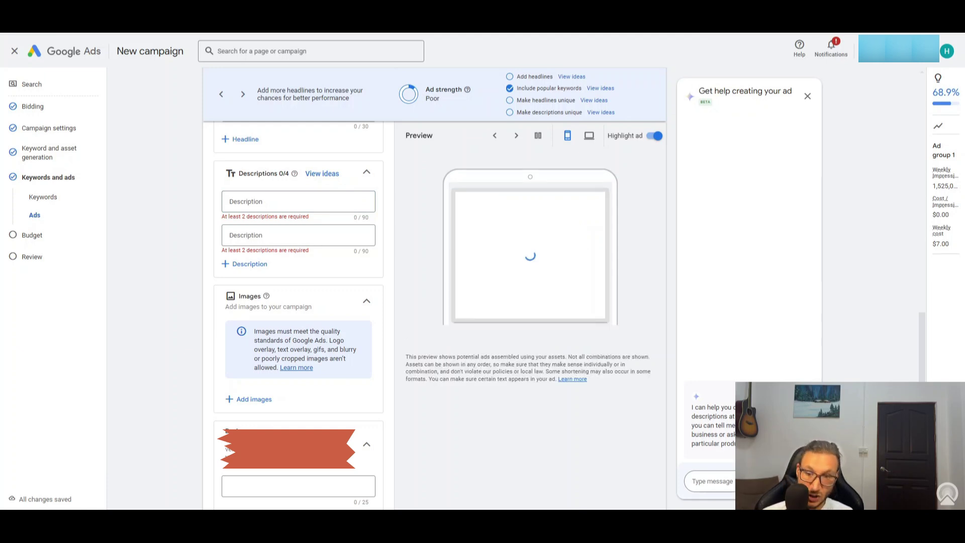
{"action": "left_click", "coordinate": [289, 204]}
{"action": "type", "text": "Explore premium sustainable fashion. Ethical, eco-friendly, and made to last. Shop now and join the movement"}
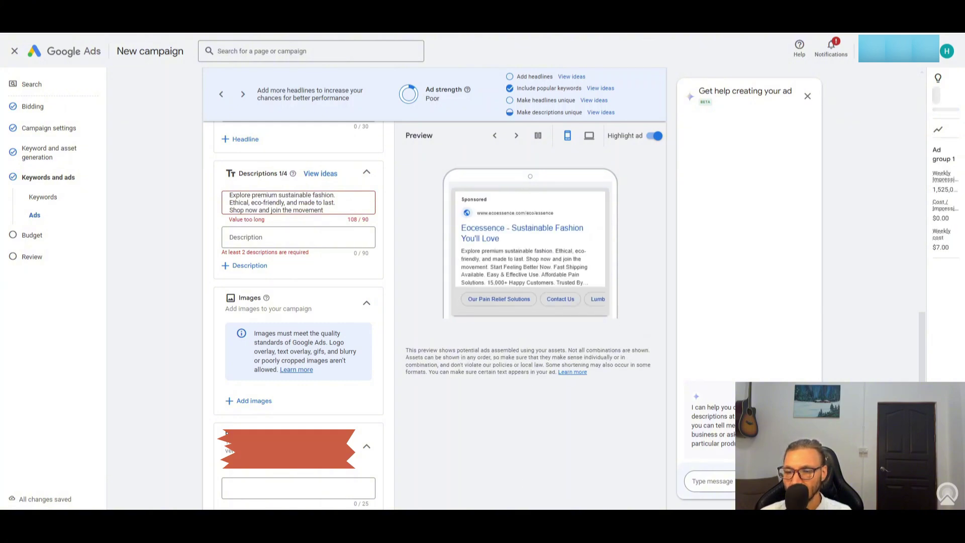
Step: Enter the second description: "Discover organic cotton tees, recycled jeans, and more. Free shipping on orders over $50. 100% eco-friendly"
{"action": "left_click", "coordinate": [236, 237]}
{"action": "type", "text": "Discover organic cotton tees, recycled jeans, and more. Free shipping on orders over $50. 100% eco-friendly"}
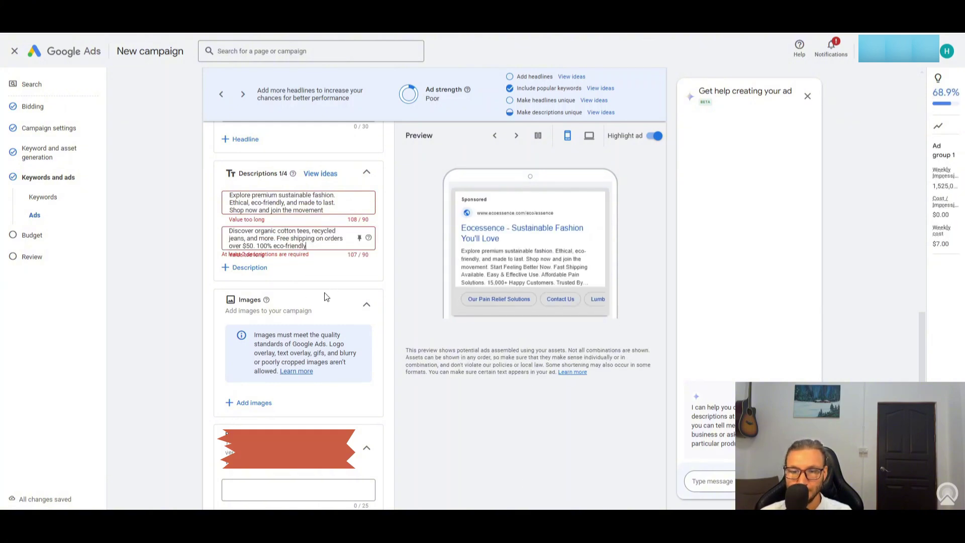
Step: Shorten the second description to end at "Free shipping on orders over $50." and the first to end at "Shop now"
{"action": "left_click_drag", "start_coordinate": [306, 246], "coordinate": [256, 247]}
{"action": "key", "text": "BackSpace"}
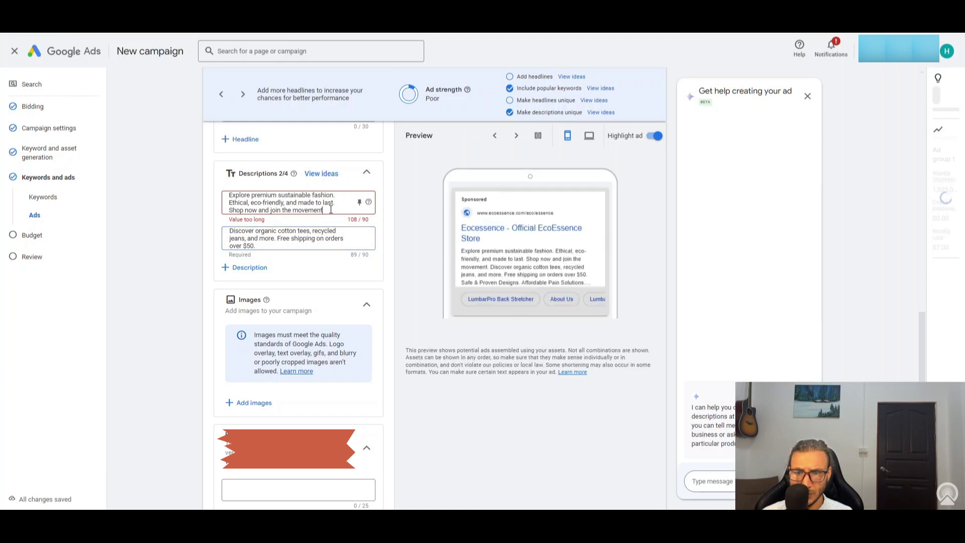
{"action": "left_click_drag", "start_coordinate": [330, 210], "coordinate": [260, 210]}
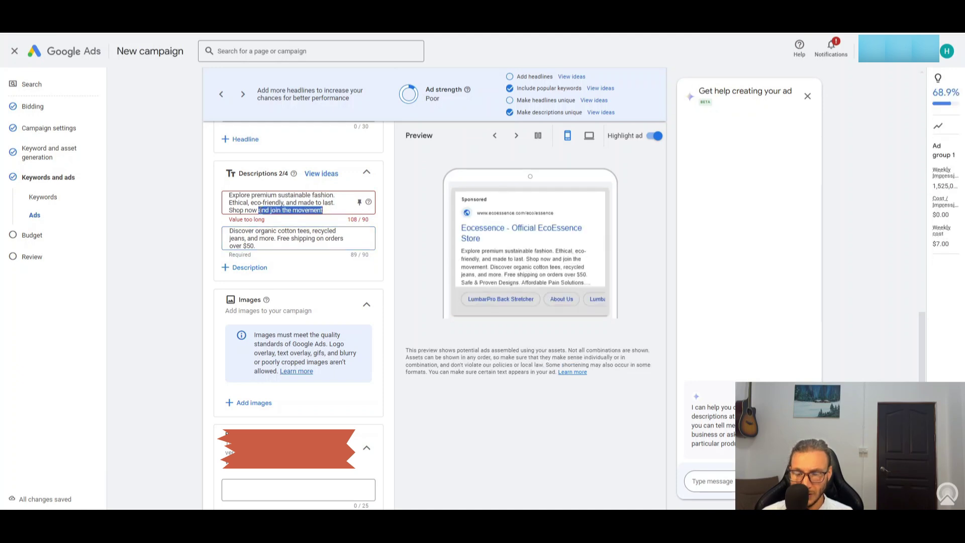
{"action": "key", "text": "BackSpace"}
{"action": "key", "text": "BackSpace"}
Step: Set the ad's business name to "EcoEssence"
{"action": "scroll", "coordinate": [350, 302], "scroll_direction": "down", "scroll_amount": 1}
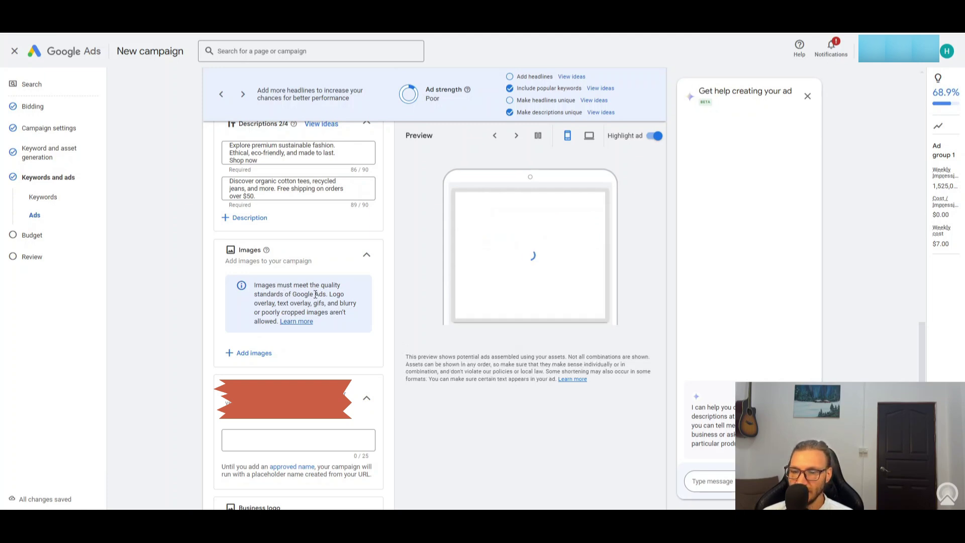
{"action": "scroll", "coordinate": [302, 277], "scroll_direction": "down", "scroll_amount": 5}
{"action": "left_click", "coordinate": [259, 194]}
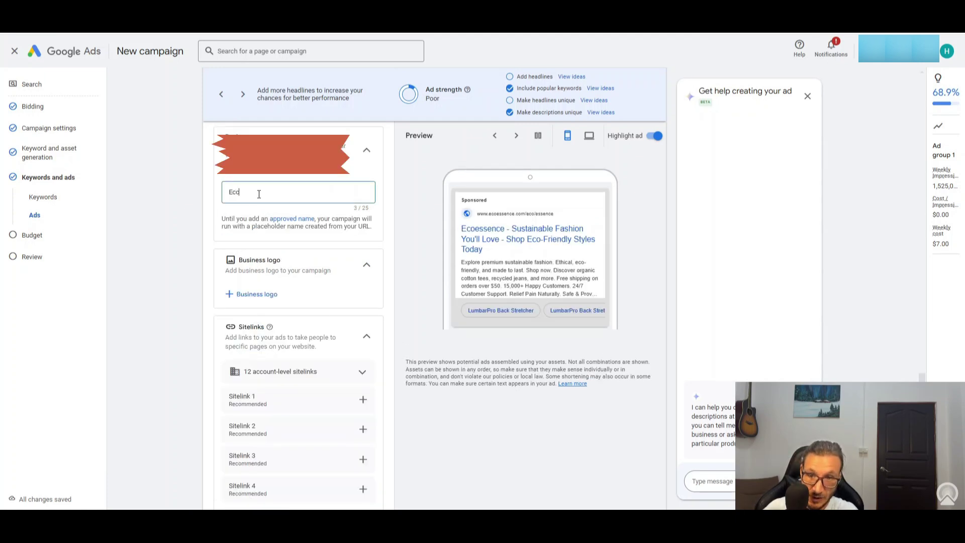
{"action": "type", "text": "EcoEssence"}
{"action": "left_click", "coordinate": [119, 229]}
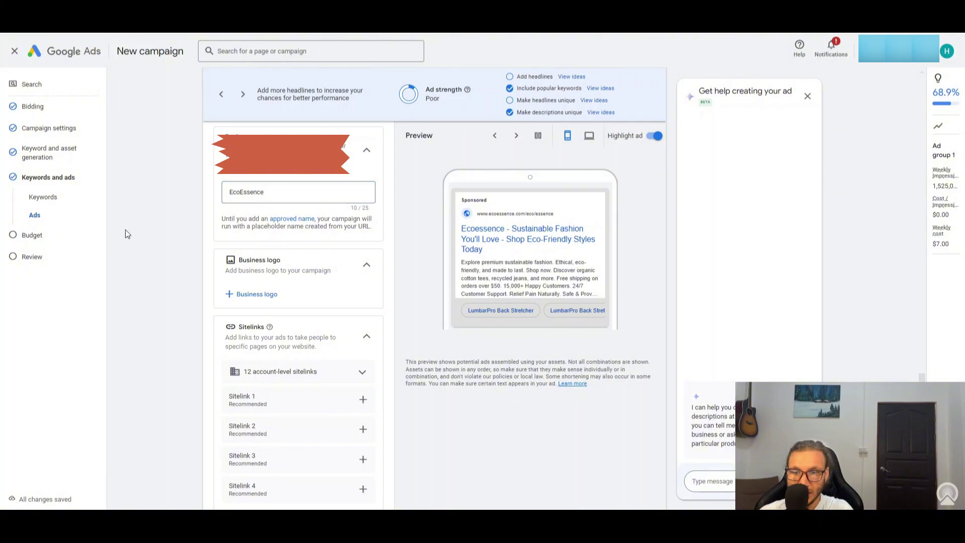
Step: Examine the sitelinks section and the additional asset types, including promotions, prices, calls and callouts
{"action": "scroll", "coordinate": [287, 201], "scroll_direction": "down", "scroll_amount": 3}
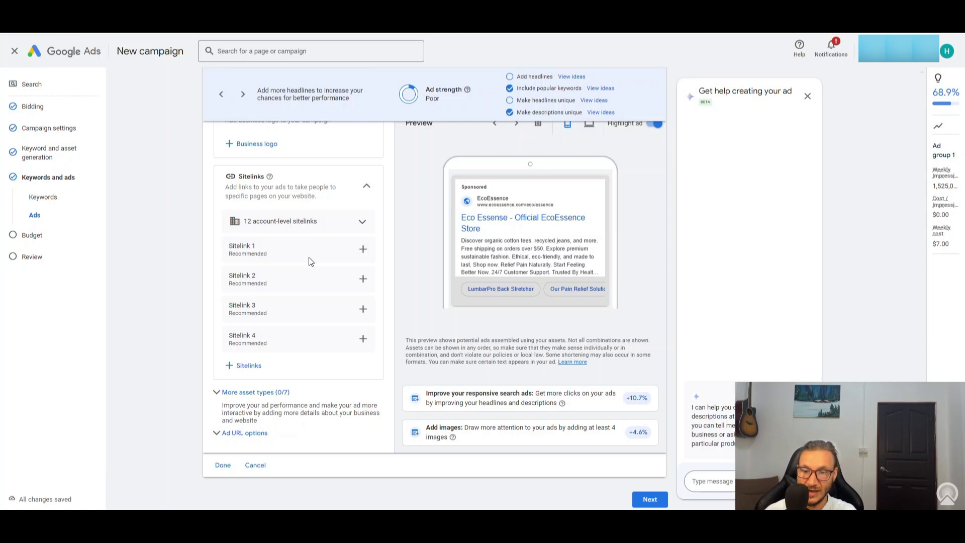
{"action": "scroll", "coordinate": [256, 351], "scroll_direction": "down", "scroll_amount": 1}
{"action": "left_click", "coordinate": [261, 367]}
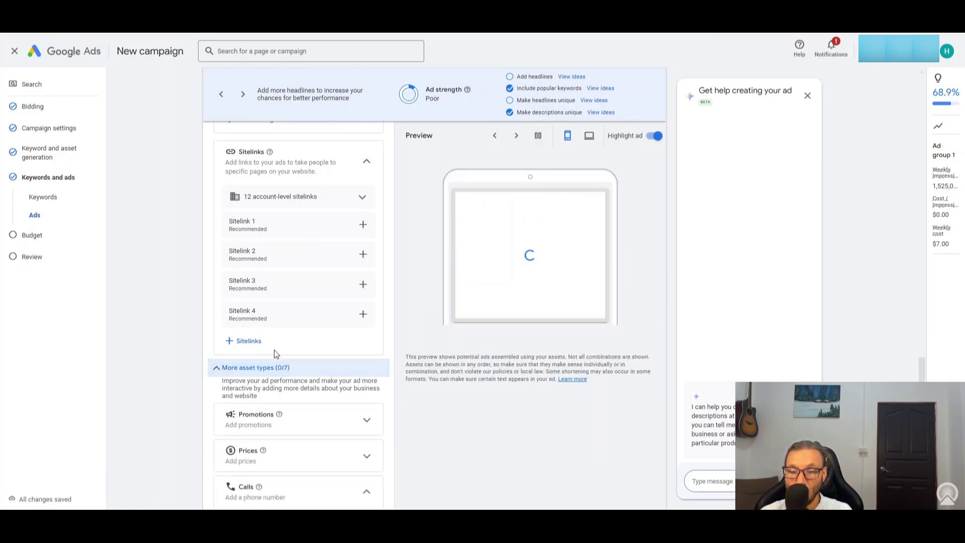
{"action": "scroll", "coordinate": [276, 362], "scroll_direction": "down", "scroll_amount": 2}
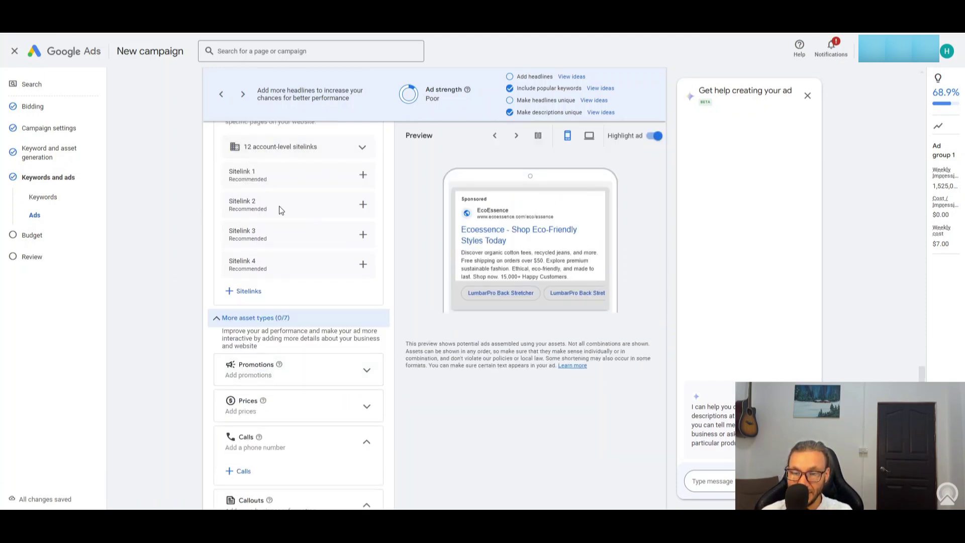
{"action": "scroll", "coordinate": [283, 216], "scroll_direction": "up", "scroll_amount": 1}
{"action": "scroll", "coordinate": [284, 221], "scroll_direction": "down", "scroll_amount": 1}
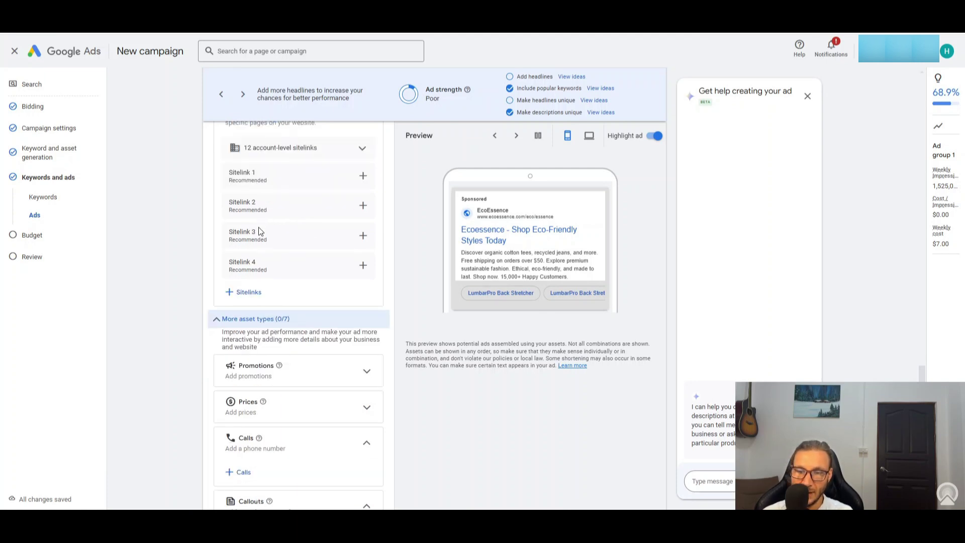
{"action": "scroll", "coordinate": [261, 233], "scroll_direction": "down", "scroll_amount": 1}
{"action": "left_click", "coordinate": [357, 321]}
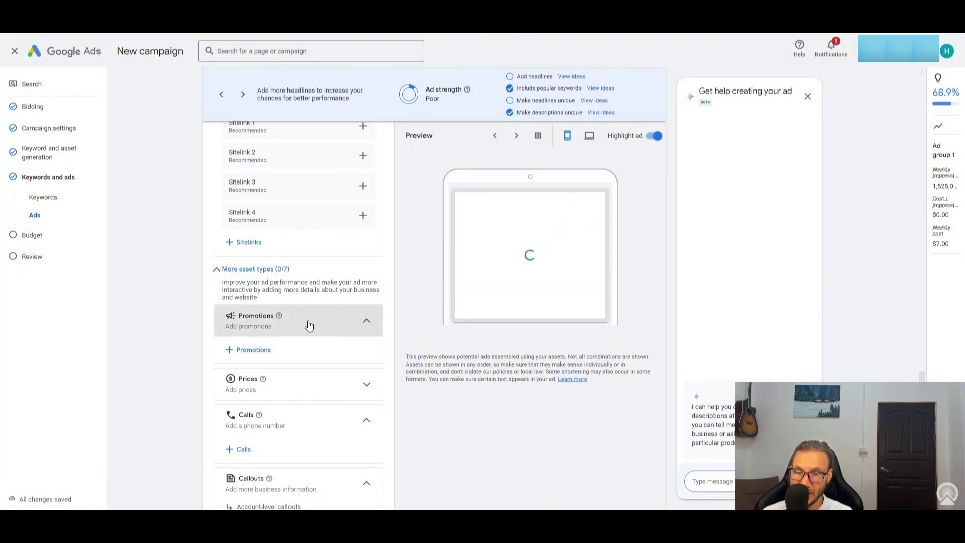
{"action": "left_click", "coordinate": [330, 324]}
{"action": "scroll", "coordinate": [327, 367], "scroll_direction": "down", "scroll_amount": 1}
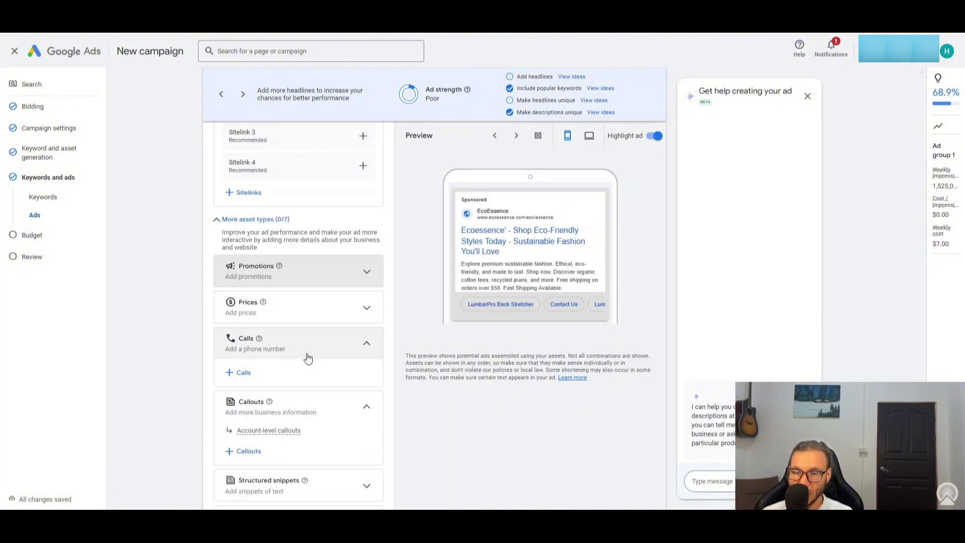
{"action": "scroll", "coordinate": [308, 358], "scroll_direction": "down", "scroll_amount": 2}
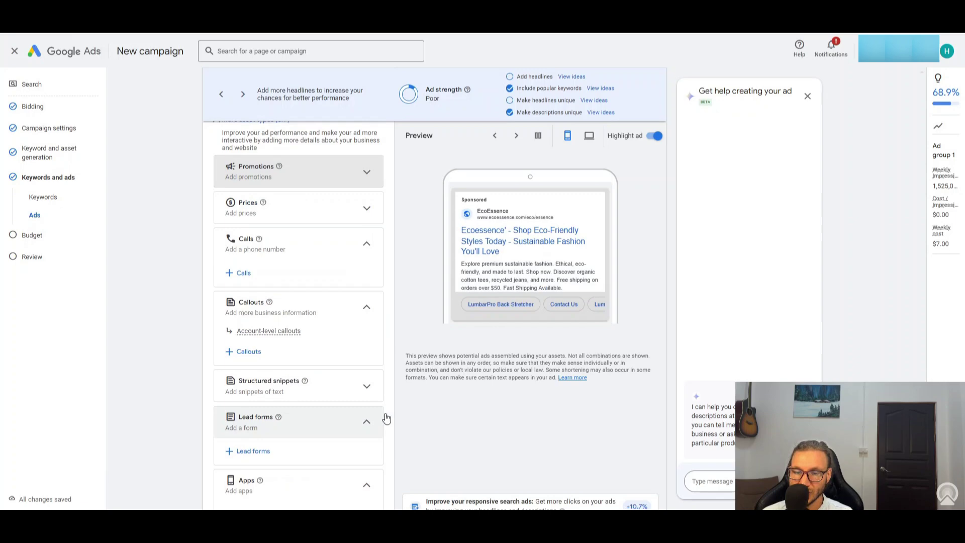
Step: Review the available campaign callouts without adding any, and look into the structured snippets option
{"action": "left_click", "coordinate": [260, 354]}
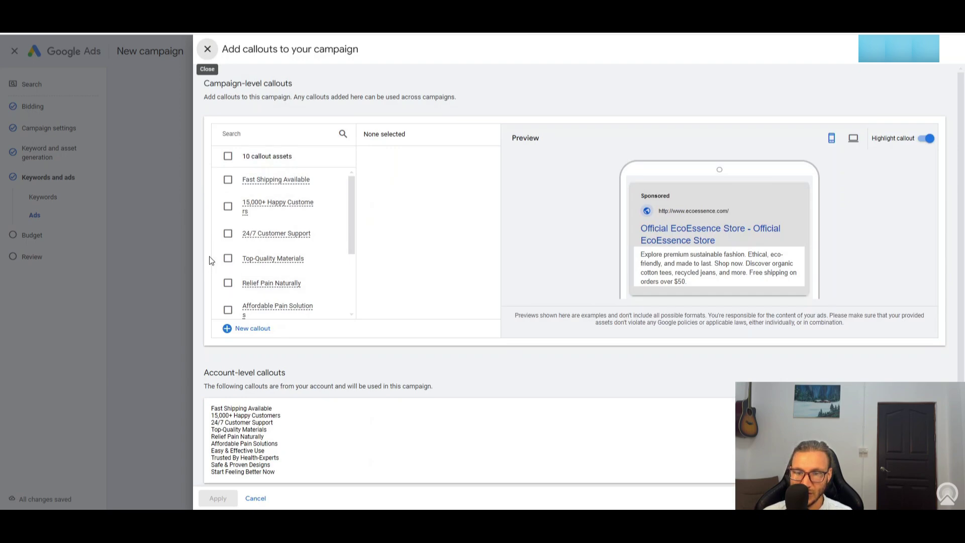
{"action": "left_click", "coordinate": [207, 49]}
{"action": "scroll", "coordinate": [323, 332], "scroll_direction": "down", "scroll_amount": 2}
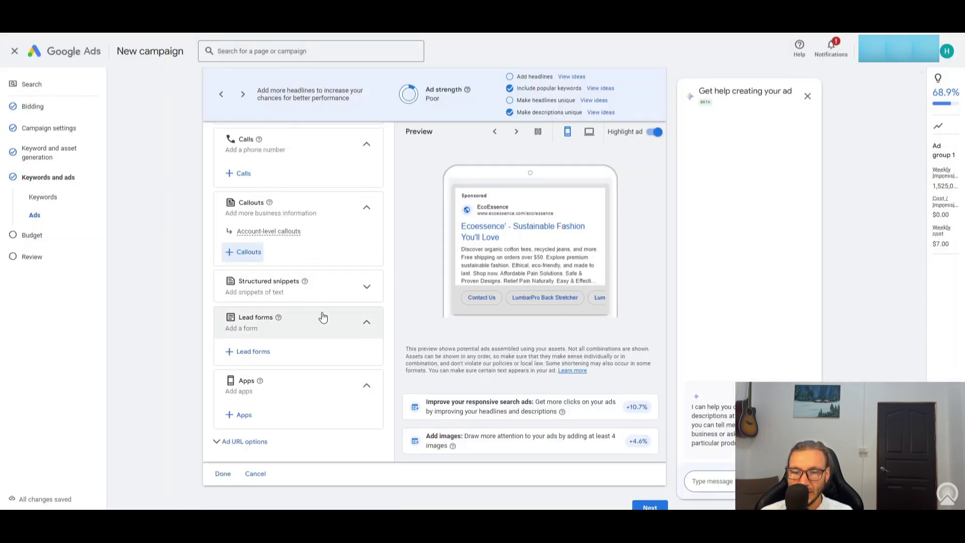
{"action": "left_click", "coordinate": [314, 297]}
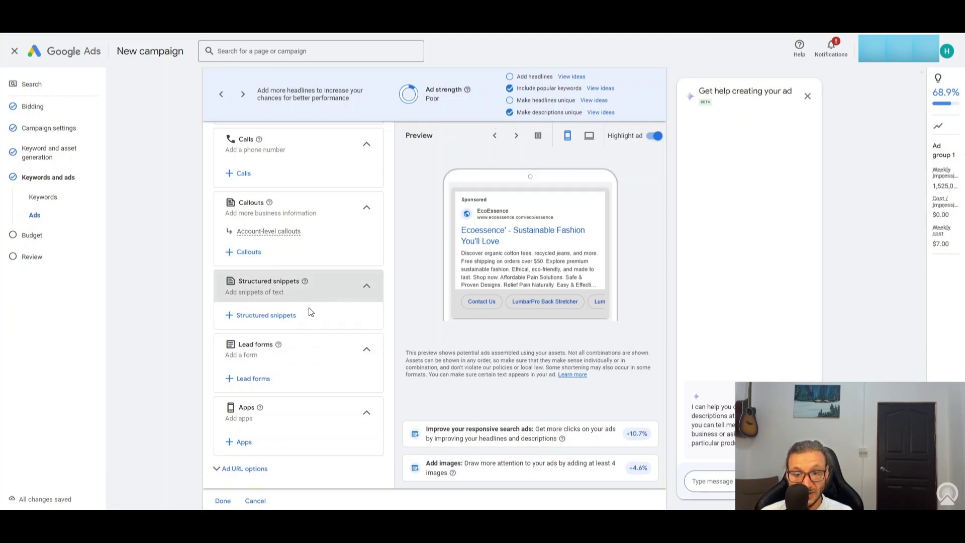
{"action": "left_click", "coordinate": [261, 315]}
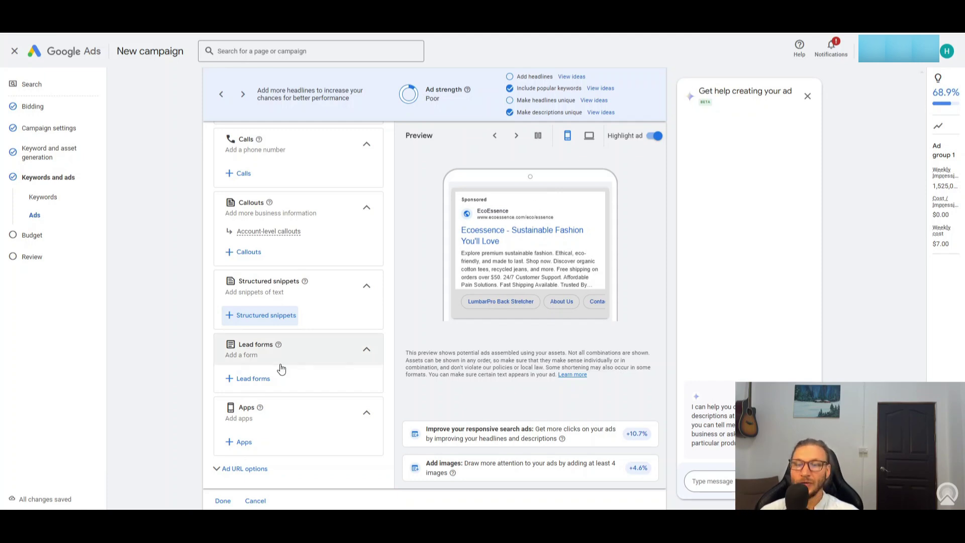
Step: Check the ad URL options, leave them empty, and continue to the campaign budget
{"action": "scroll", "coordinate": [301, 377], "scroll_direction": "down", "scroll_amount": 1}
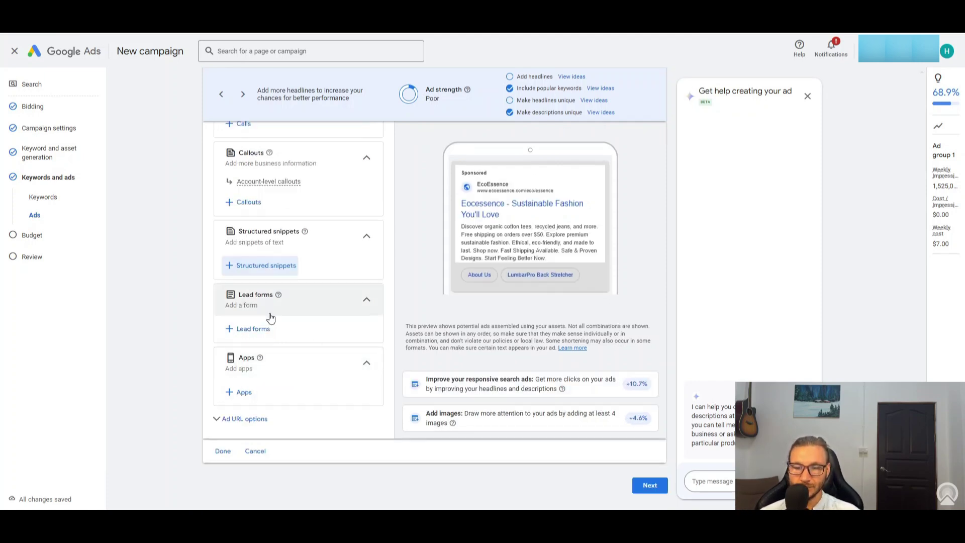
{"action": "left_click", "coordinate": [244, 419]}
{"action": "scroll", "coordinate": [372, 351], "scroll_direction": "down", "scroll_amount": 2}
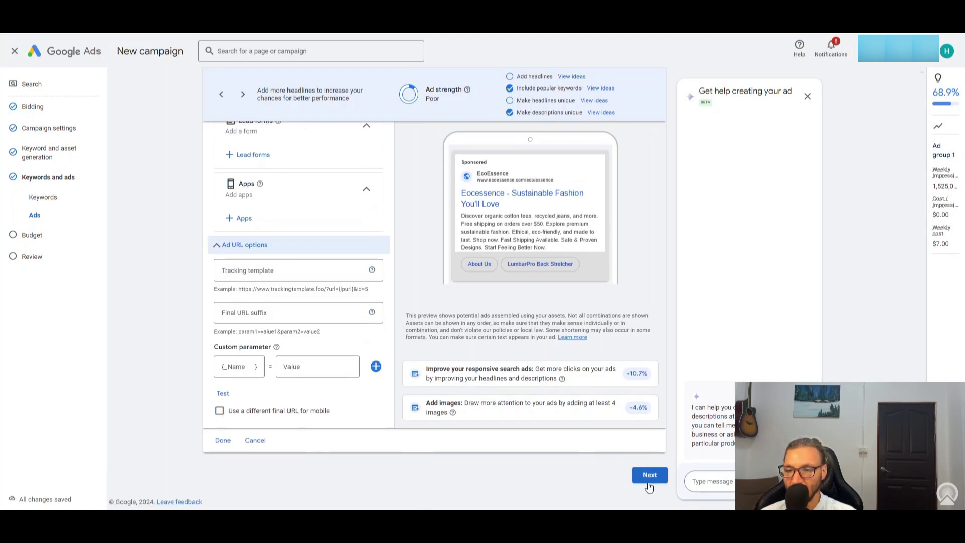
{"action": "left_click", "coordinate": [650, 475]}
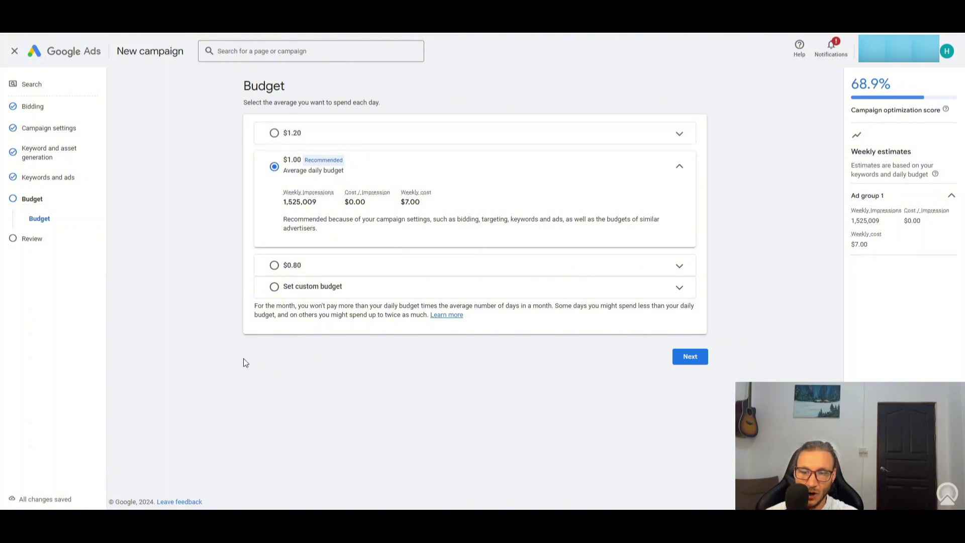
Step: Choose a custom average daily budget, keep it at $1.00, and continue to the campaign review
{"action": "left_click", "coordinate": [274, 287]}
{"action": "double_click", "coordinate": [331, 247]}
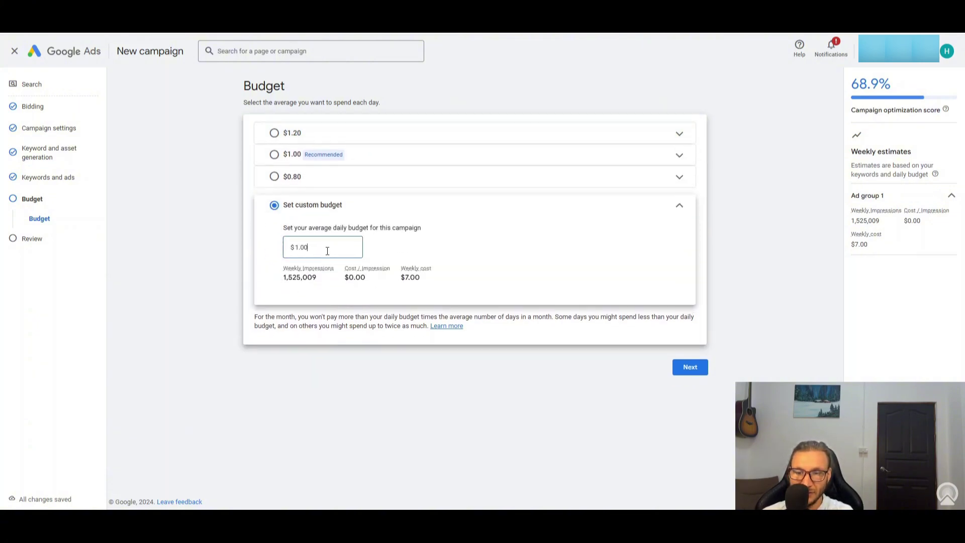
{"action": "left_click", "coordinate": [767, 245]}
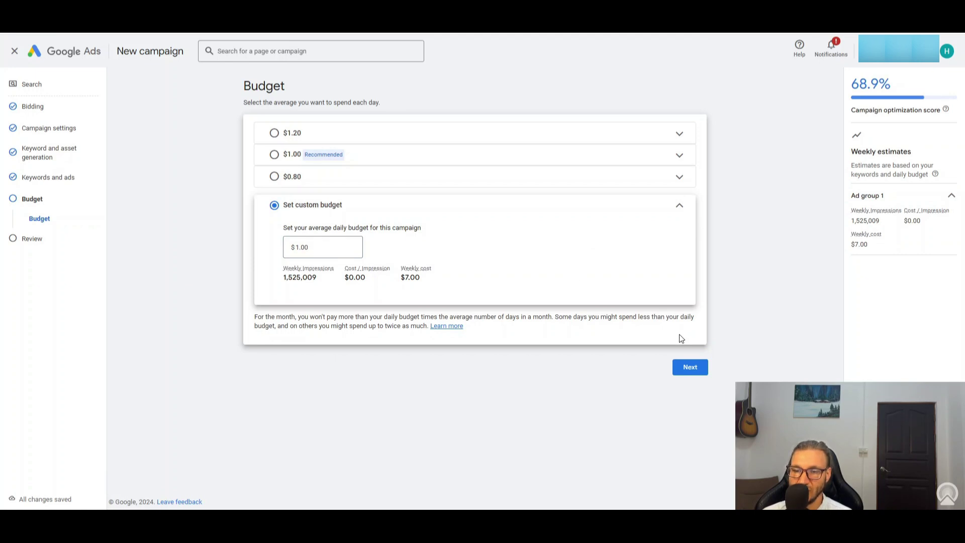
{"action": "left_click", "coordinate": [690, 367]}
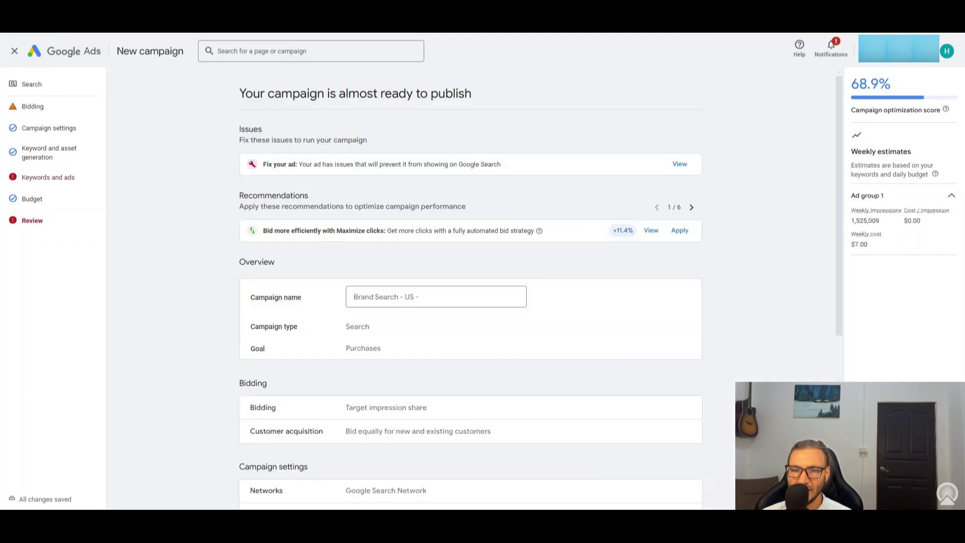
Step: Check the campaign summary for issues and return to the keywords and ads settings
{"action": "scroll", "coordinate": [276, 445], "scroll_direction": "down", "scroll_amount": 5}
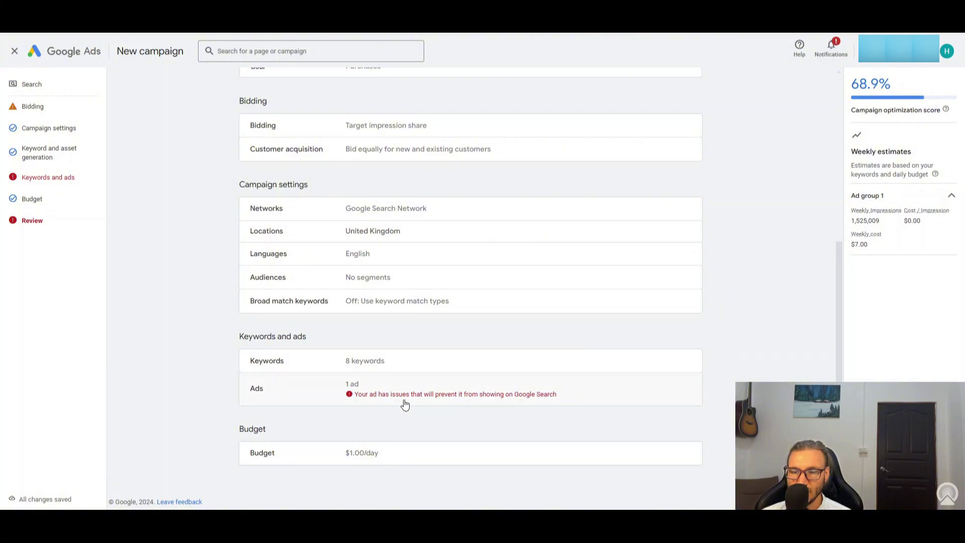
{"action": "scroll", "coordinate": [392, 401], "scroll_direction": "up", "scroll_amount": 5}
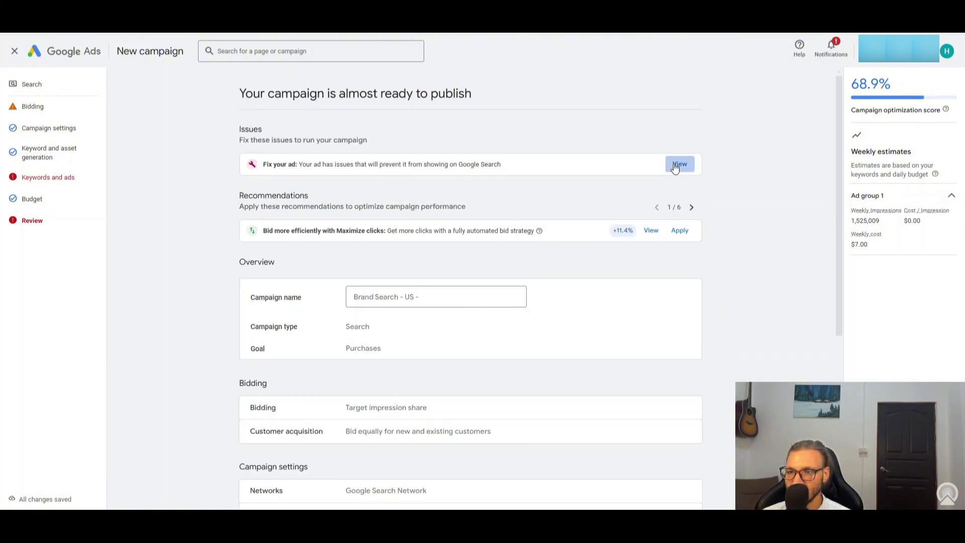
{"action": "left_click", "coordinate": [62, 179]}
{"action": "scroll", "coordinate": [390, 255], "scroll_direction": "down", "scroll_amount": 4}
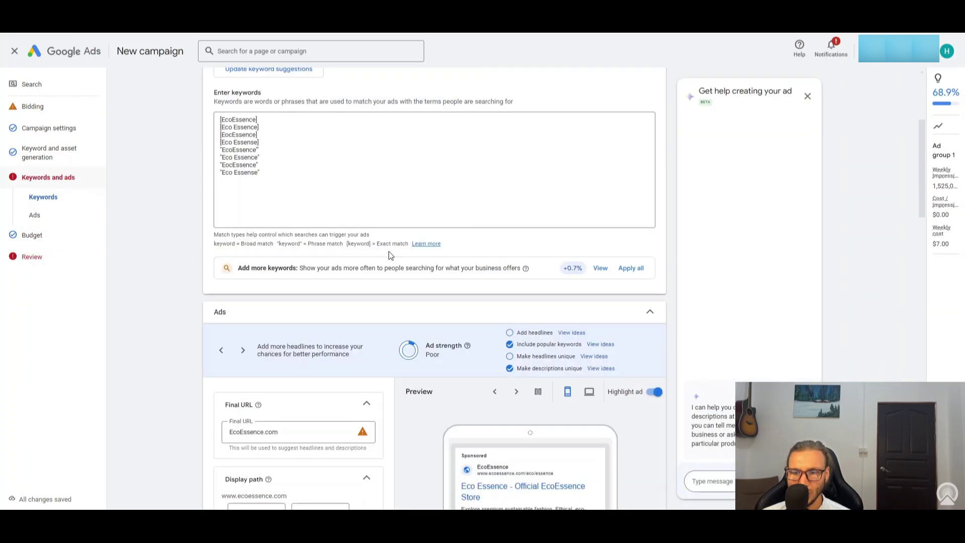
{"action": "scroll", "coordinate": [390, 254], "scroll_direction": "down", "scroll_amount": 2}
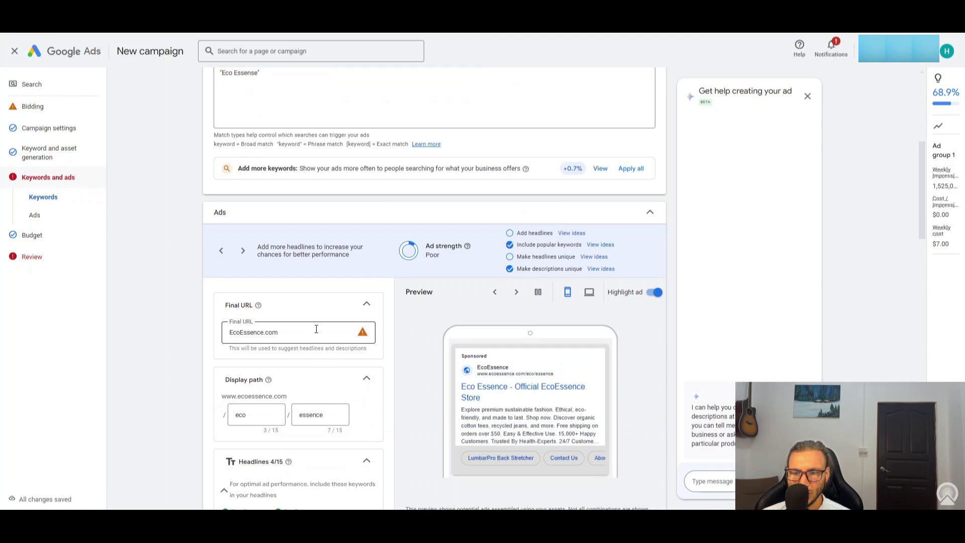
{"action": "left_click", "coordinate": [232, 330]}
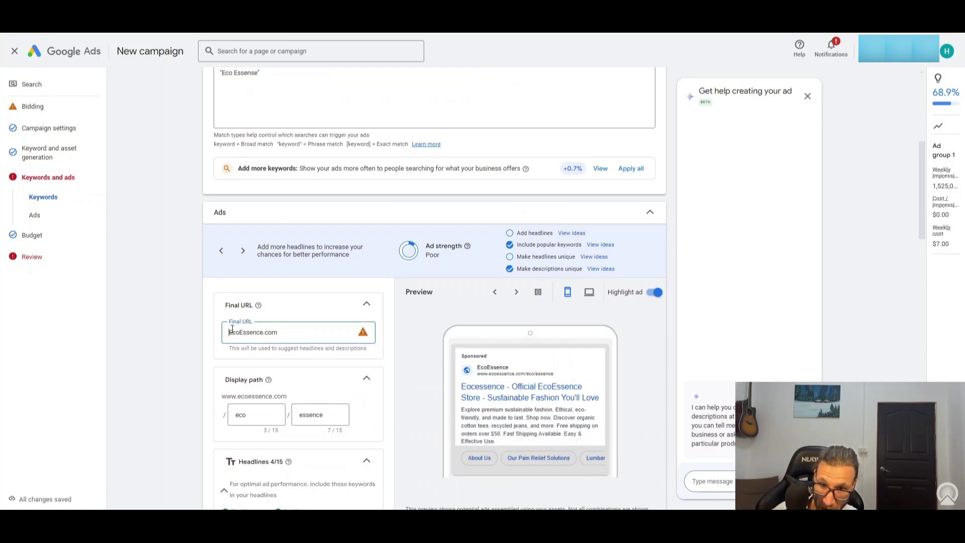
{"action": "type", "text": "h"}
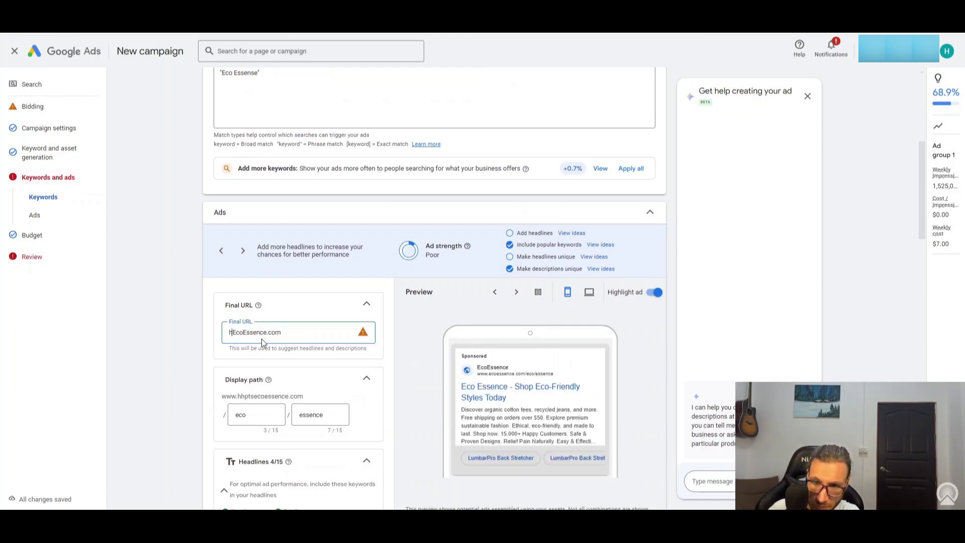
{"action": "type", "text": "ttps"}
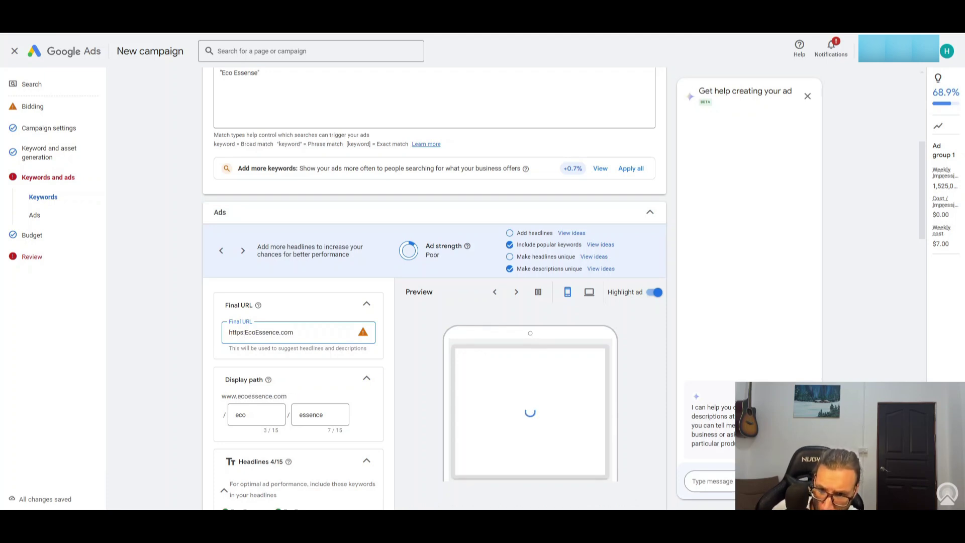
{"action": "type", "text": "://"}
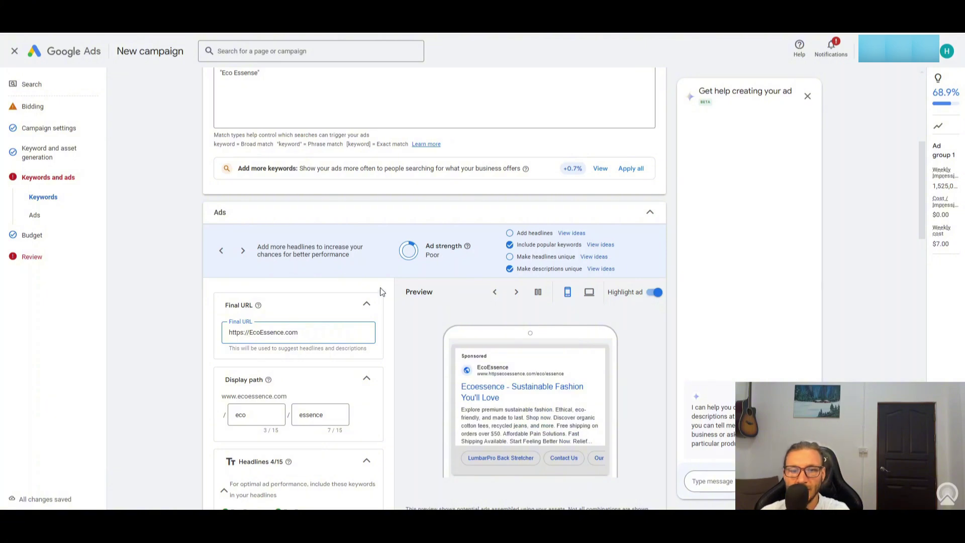
Step: Shorten the headline "Sustainable Fashion You'll Love" to fit the 30-character limit
{"action": "scroll", "coordinate": [398, 349], "scroll_direction": "down", "scroll_amount": 3}
{"action": "left_click", "coordinate": [337, 169]}
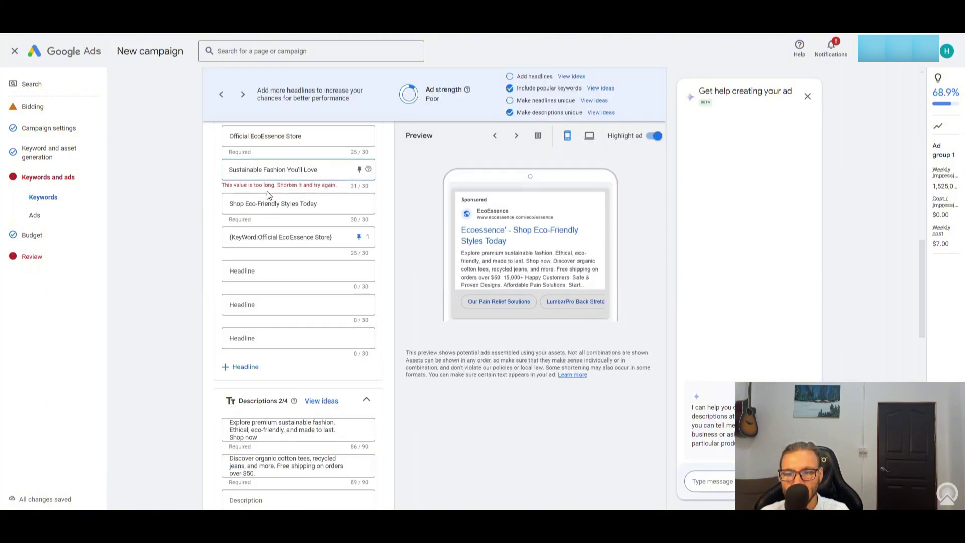
{"action": "key", "text": "Left"}
{"action": "key", "text": "Left"}
{"action": "key", "text": "Left"}
{"action": "key", "text": "Left"}
{"action": "key", "text": "Left"}
{"action": "key", "text": "BackSpace"}
{"action": "key", "text": "BackSpace"}
{"action": "key", "text": "BackSpace"}
Step: Check the rest of the ad and its URL options, continue past the budget, and review the final campaign summary
{"action": "scroll", "coordinate": [389, 186], "scroll_direction": "up", "scroll_amount": 2}
{"action": "scroll", "coordinate": [389, 185], "scroll_direction": "down", "scroll_amount": 10}
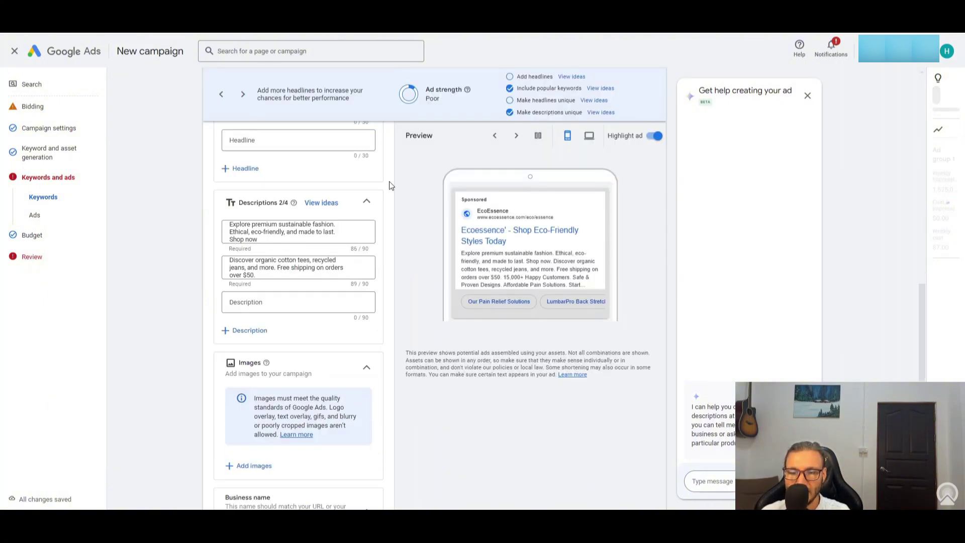
{"action": "left_click", "coordinate": [240, 403]}
{"action": "scroll", "coordinate": [283, 417], "scroll_direction": "down", "scroll_amount": 1}
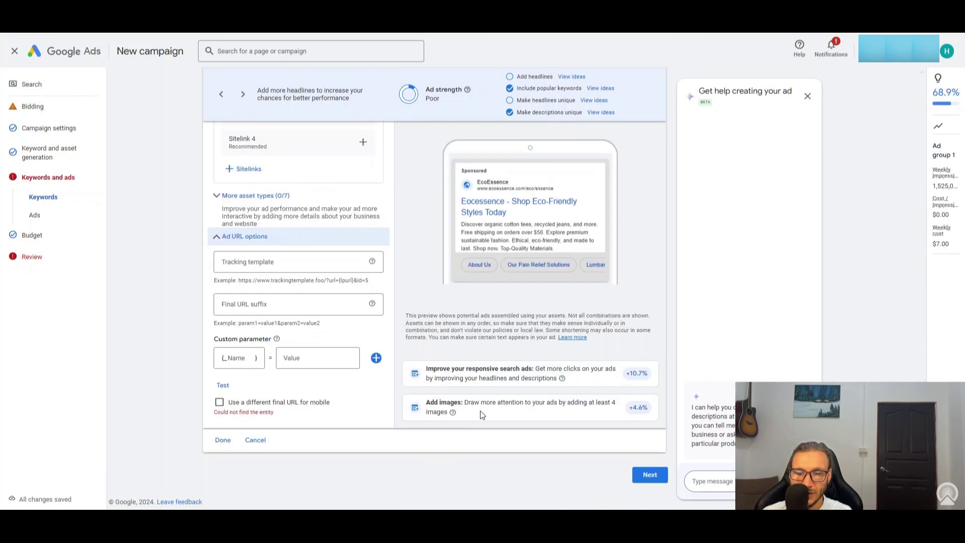
{"action": "left_click", "coordinate": [648, 476]}
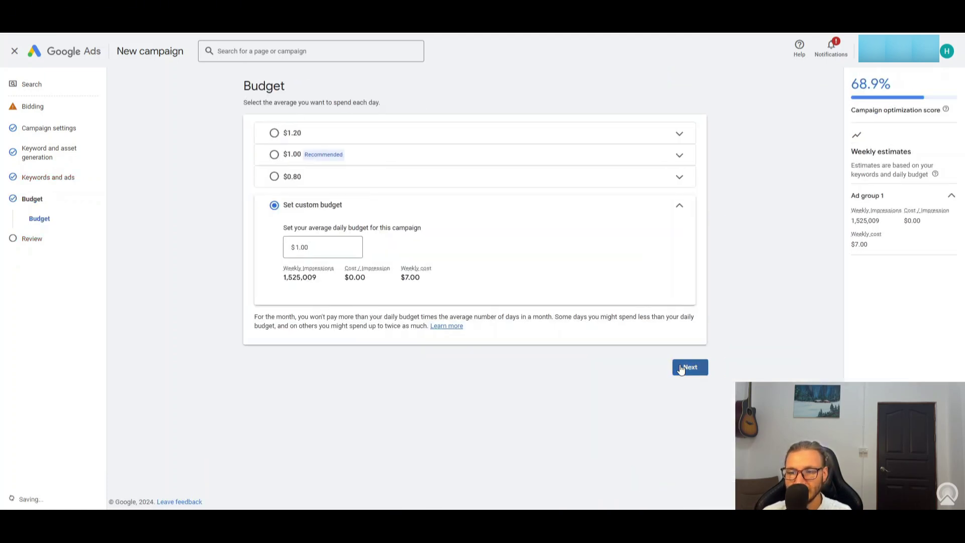
{"action": "left_click", "coordinate": [689, 367]}
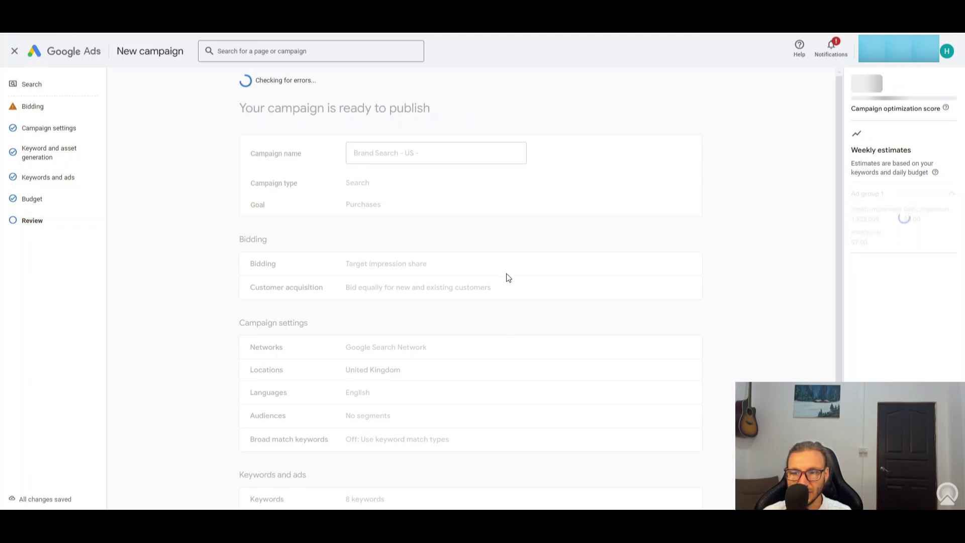
{"action": "scroll", "coordinate": [521, 188], "scroll_direction": "down", "scroll_amount": 4}
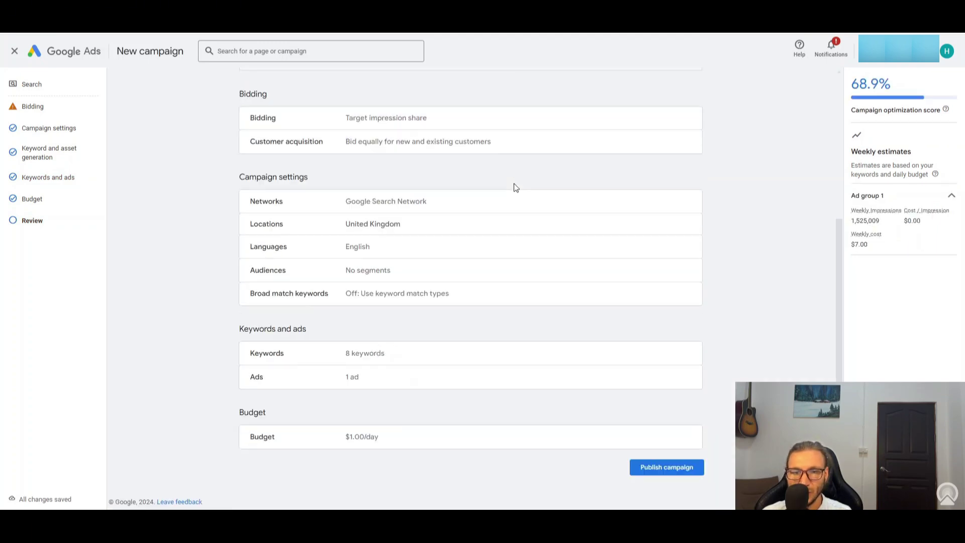